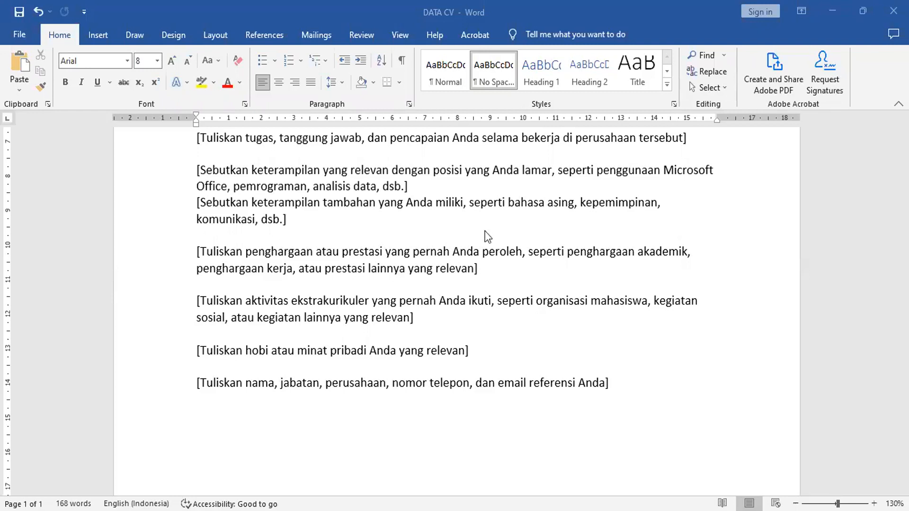
# - Switch from DATA CV to the CURICULUM VITAENYA document and examine its section headings and placeholders, such as Ringkasan Profil
pyautogui.scroll(1, 469, 227)
pyautogui.scroll(7, 468, 227)
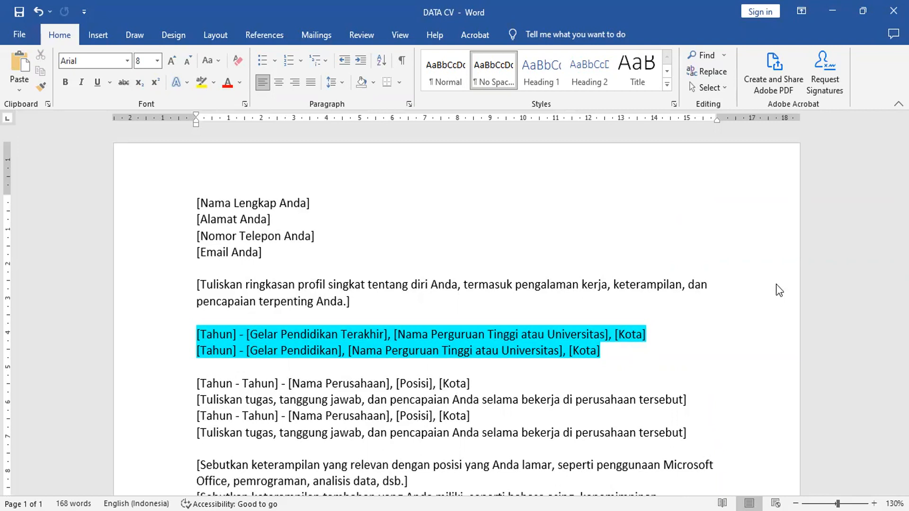
pyautogui.hotkey('alt', 'Tab')
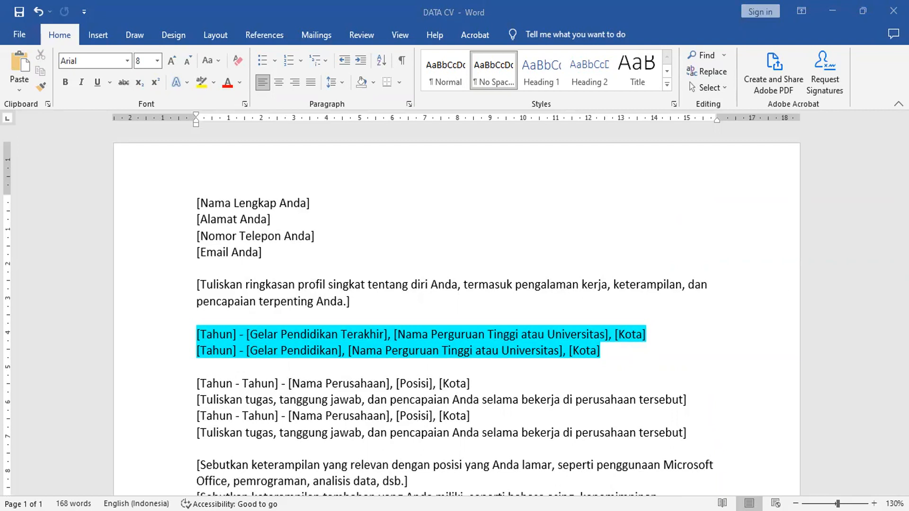
pyautogui.hotkey('alt', 'Tab')
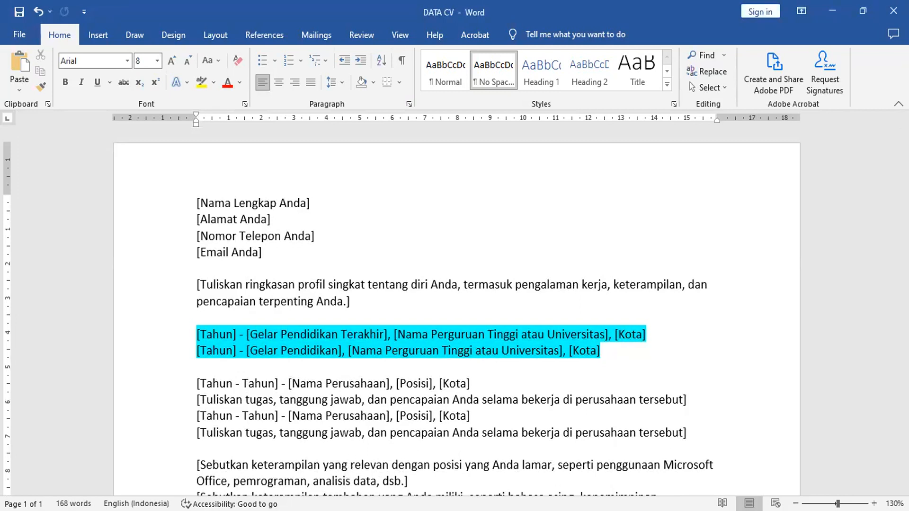
pyautogui.hotkey('alt', 'Tab')
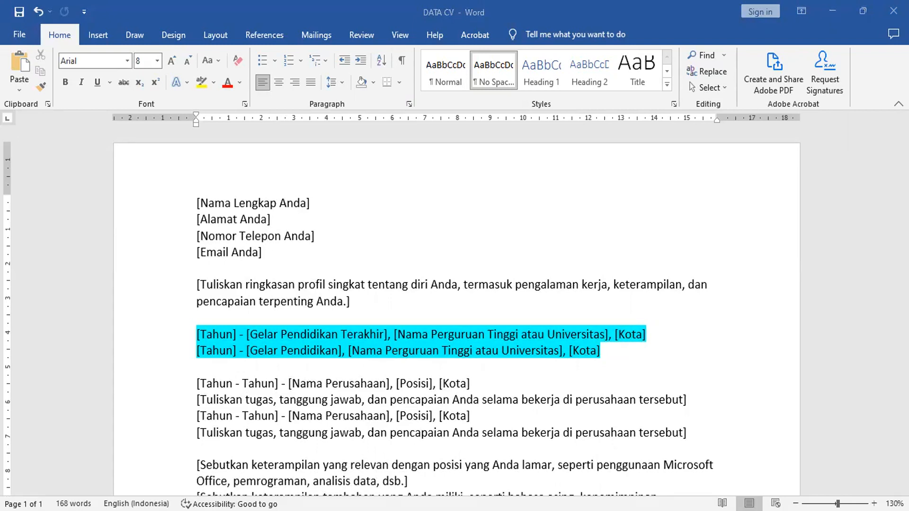
pyautogui.hotkey('alt', 'Tab')
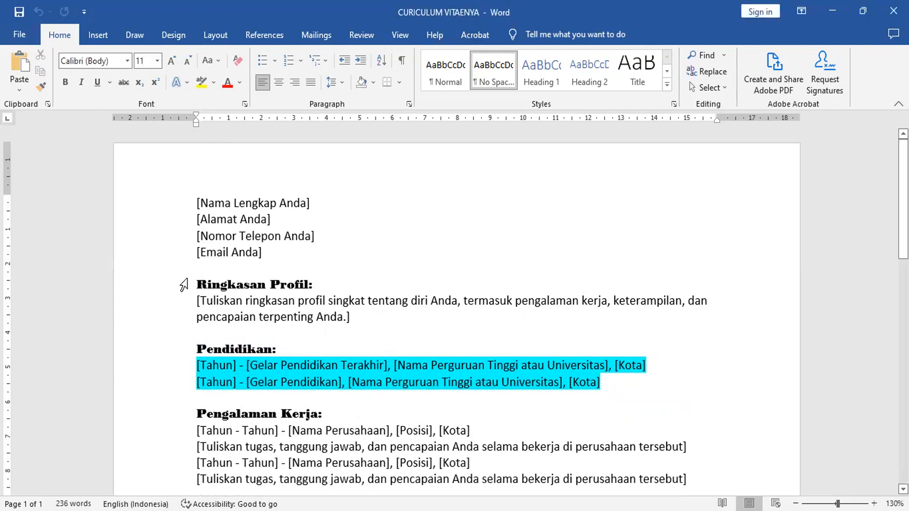
pyautogui.scroll(-1, 207, 285)
pyautogui.scroll(-1, 207, 284)
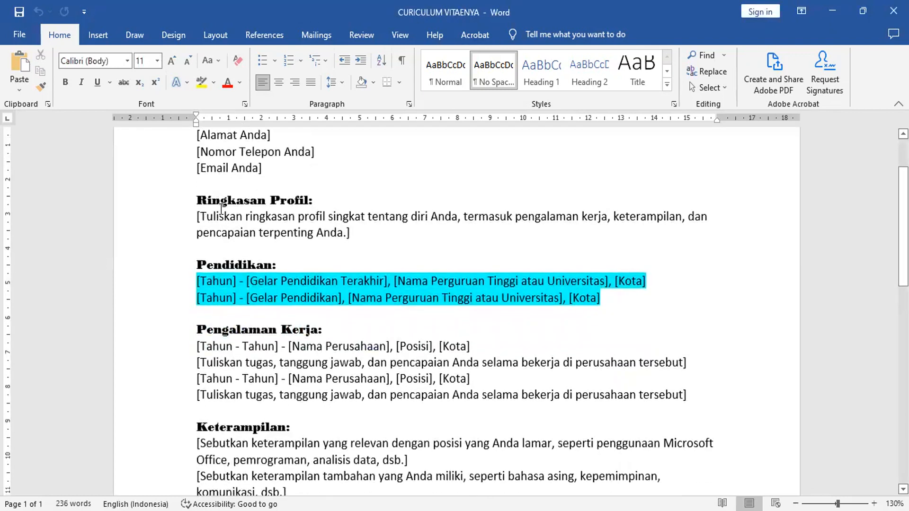
pyautogui.click(181, 202)
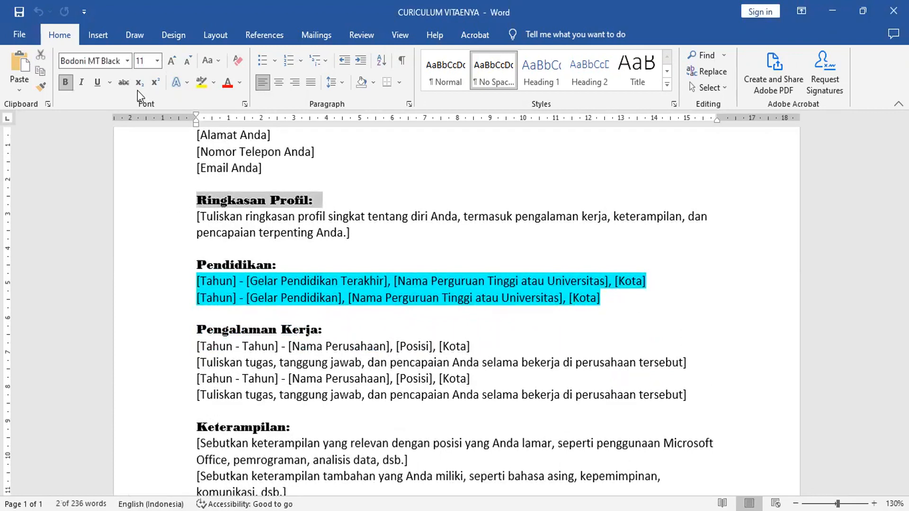
pyautogui.click(295, 232)
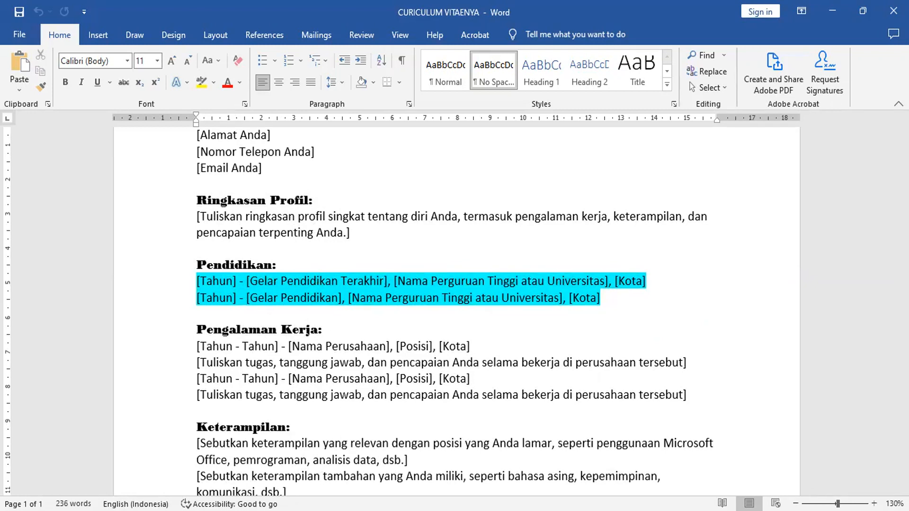
# - Return to the DATA CV document and review its placeholder fields from the name line down to the references
pyautogui.hotkey('alt', 'Tab')
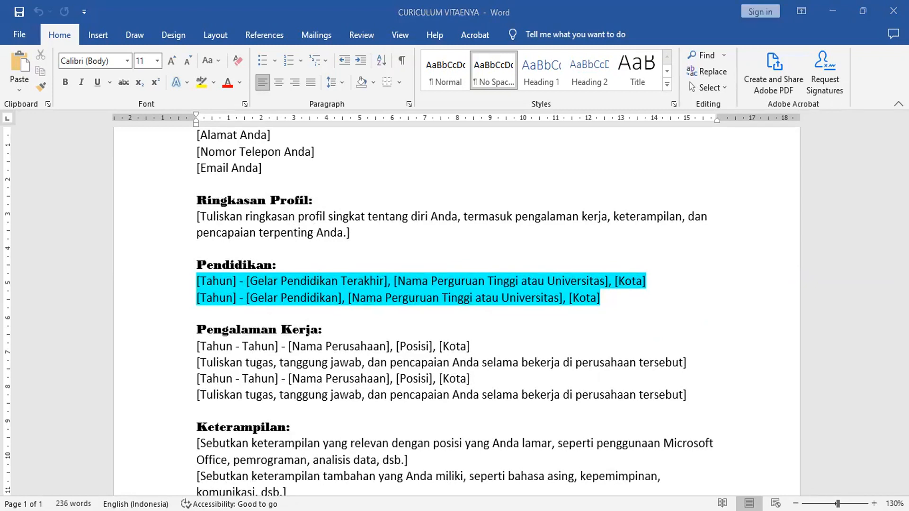
pyautogui.hotkey('alt', 'Tab')
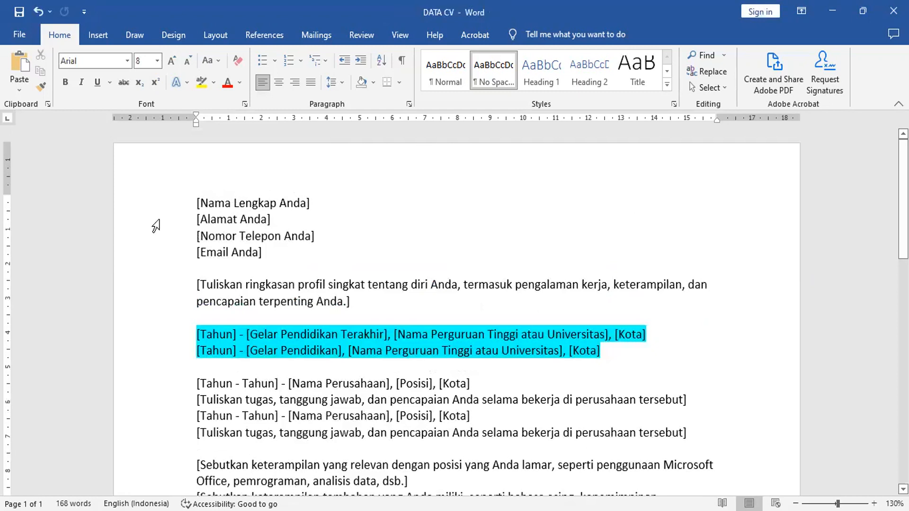
pyautogui.click(163, 258)
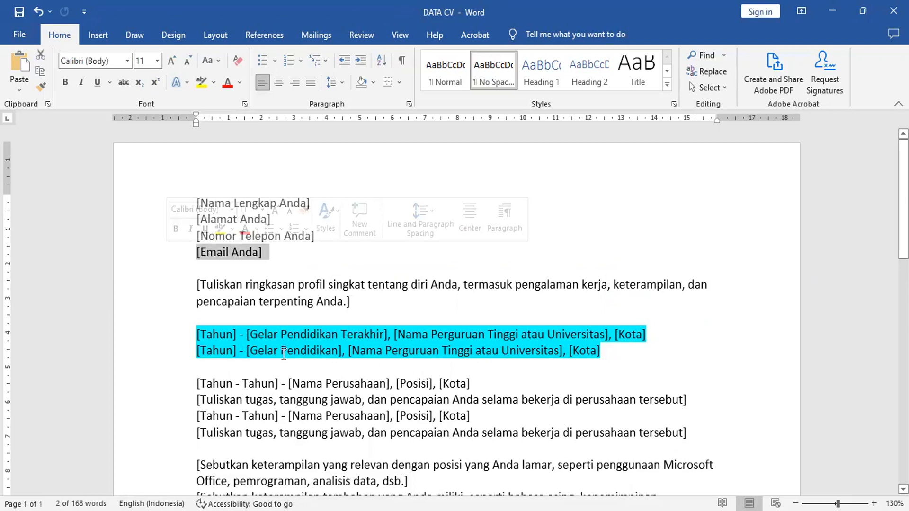
pyautogui.doubleClick(161, 292)
pyautogui.click(169, 341)
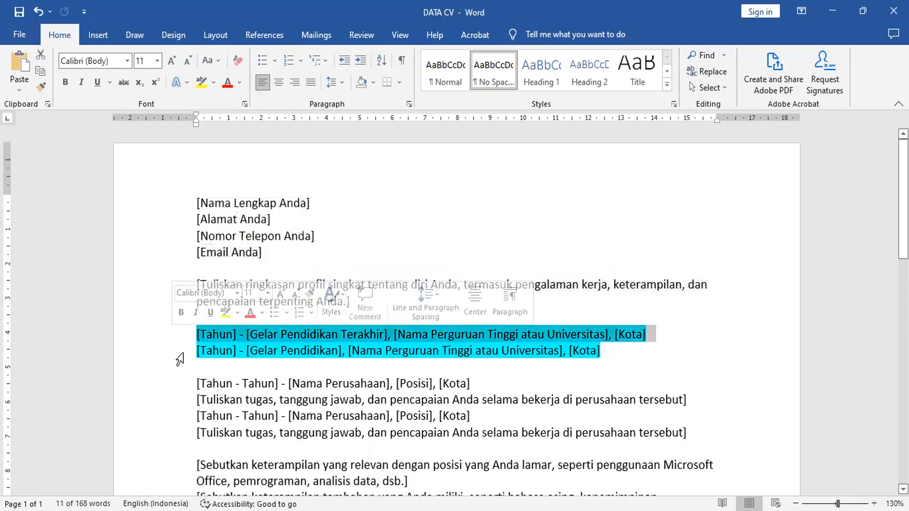
pyautogui.click(431, 370)
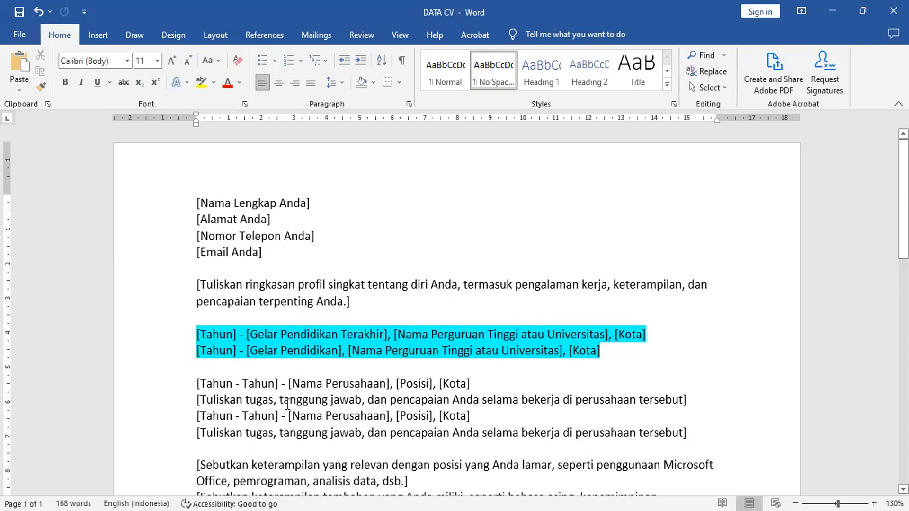
pyautogui.scroll(-3, 287, 404)
pyautogui.scroll(-9, 287, 403)
pyautogui.scroll(8, 288, 388)
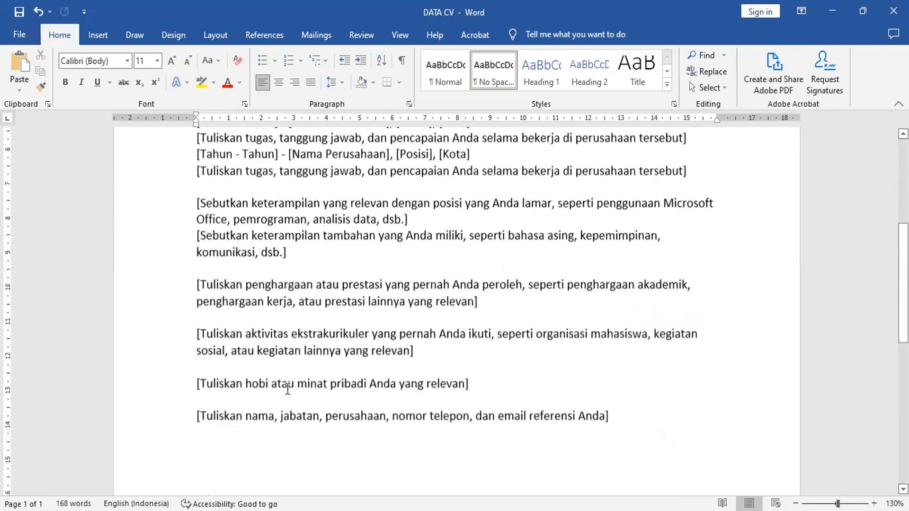
pyautogui.scroll(-12, 287, 389)
pyautogui.scroll(15, 286, 387)
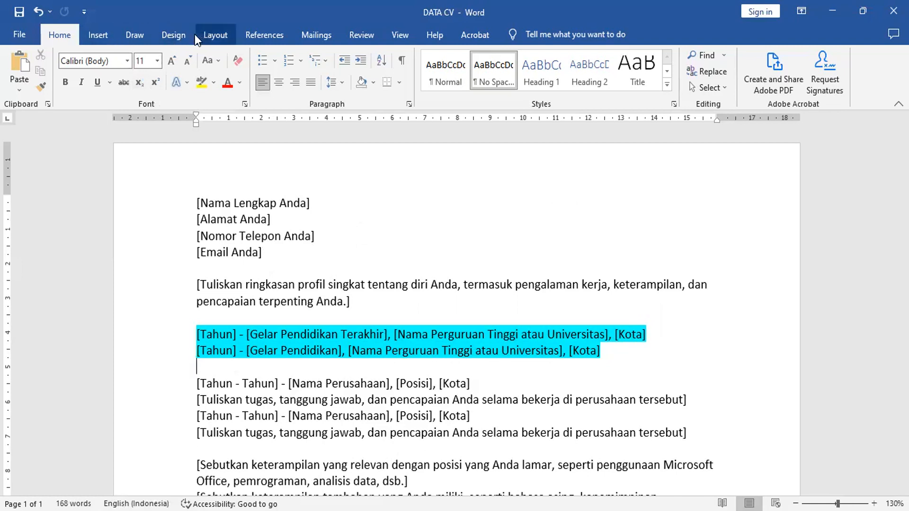
# - Change the page orientation to landscape and add three blank lines above the [Nama Lengkap Anda] line
pyautogui.click(212, 36)
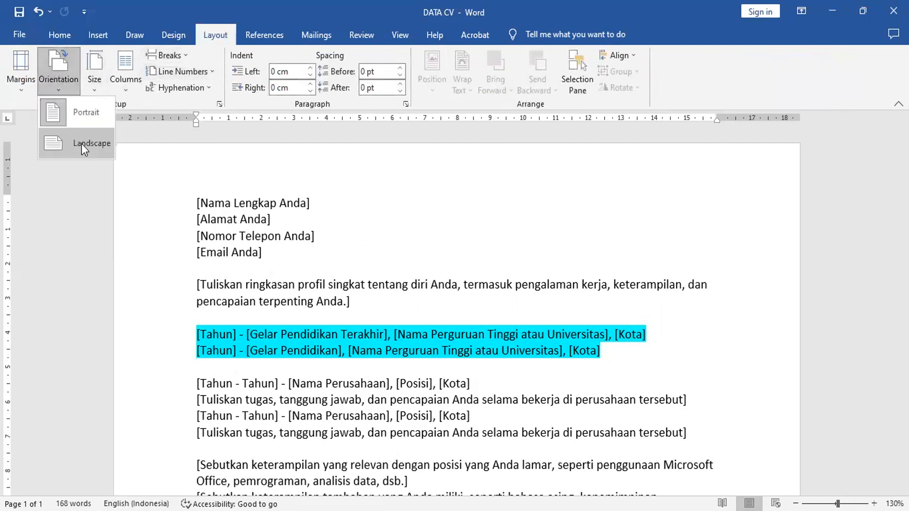
pyautogui.click(81, 144)
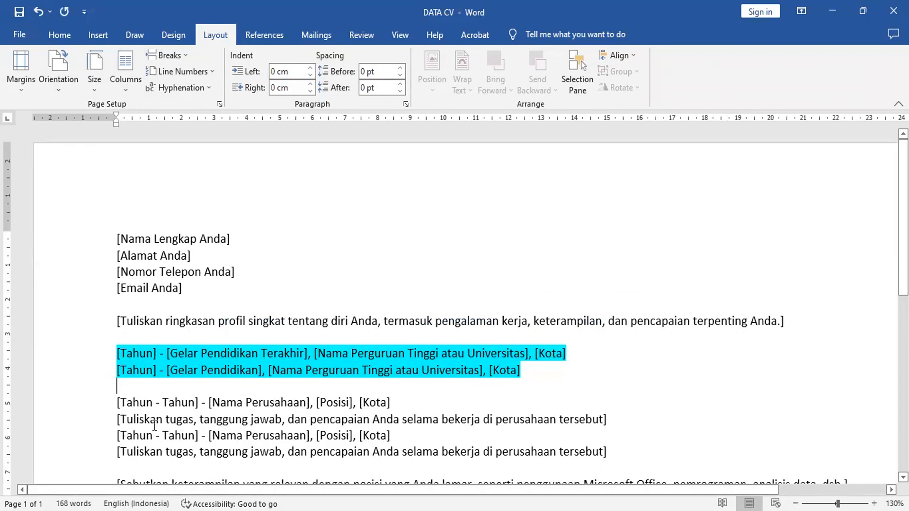
pyautogui.click(117, 237)
pyautogui.press('Return')
pyautogui.press('Return')
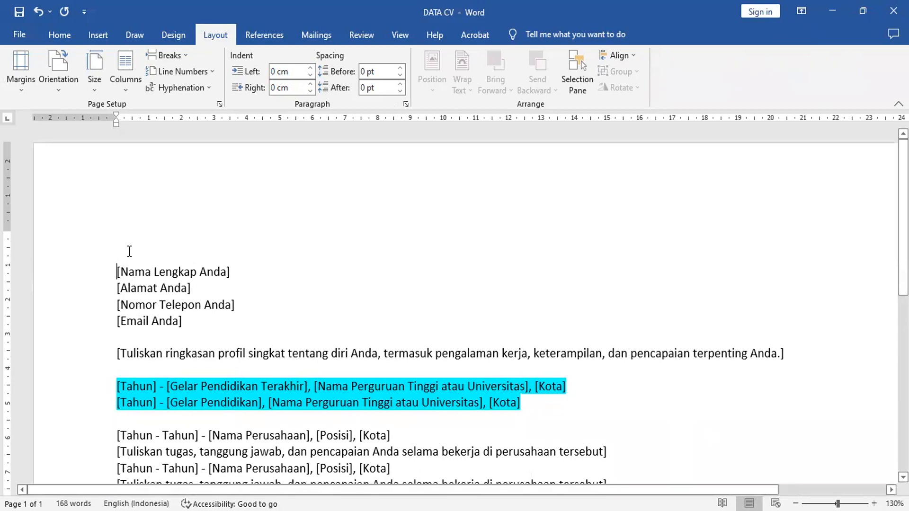
pyautogui.press('Return')
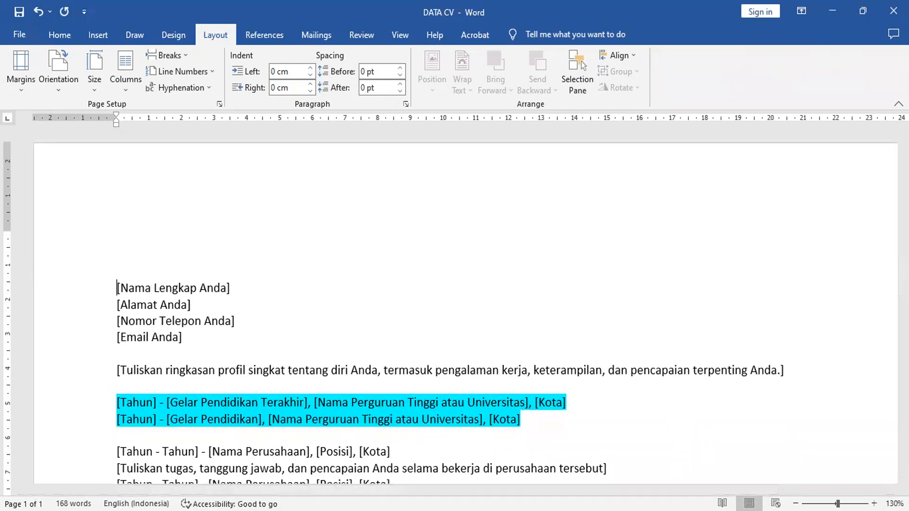
# - Insert a table with 13 columns and 5 rows on the first blank line of the document
pyautogui.click(120, 231)
pyautogui.click(108, 37)
pyautogui.click(103, 80)
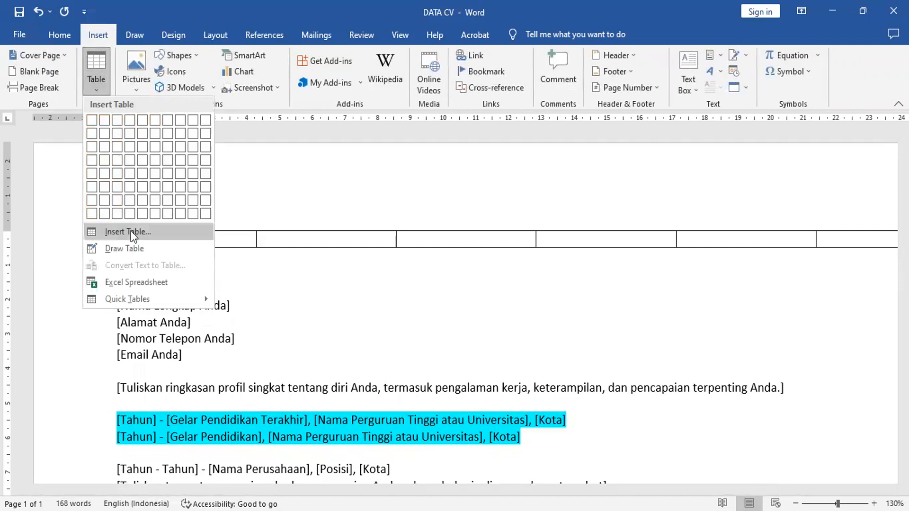
pyautogui.click(131, 231)
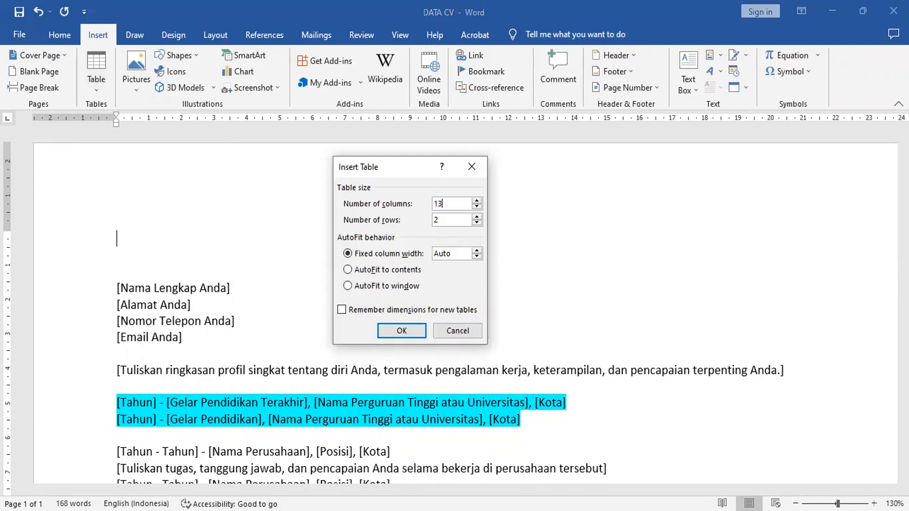
pyautogui.press('BackSpace')
pyautogui.write('5')
pyautogui.press('Return')
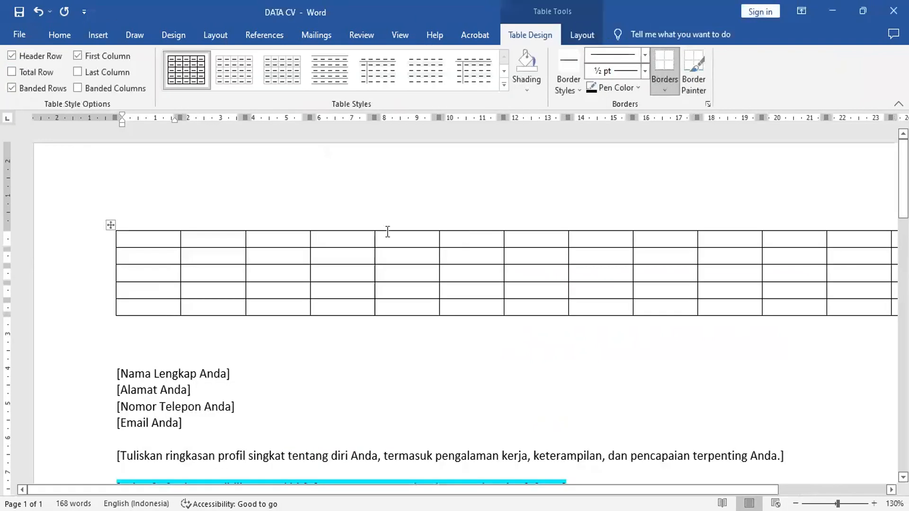
# - Insert one more row below the third row of the table
pyautogui.click(102, 279)
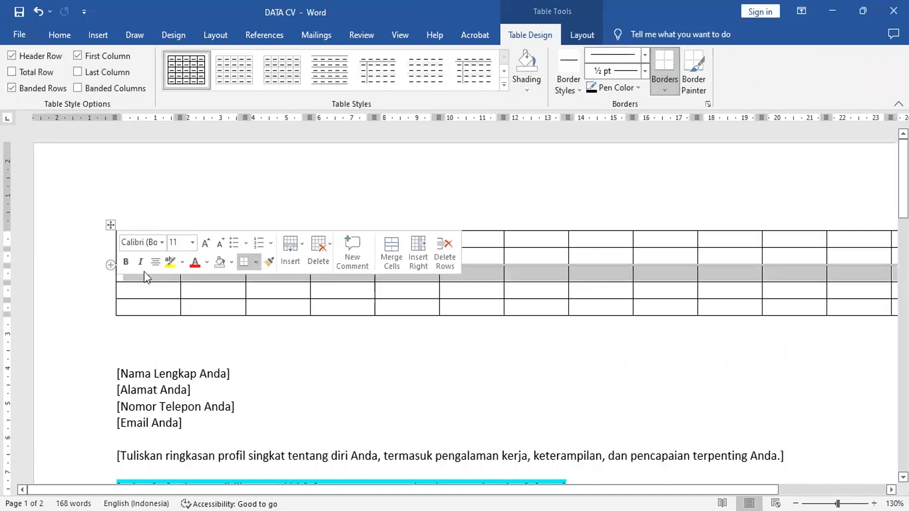
pyautogui.click(298, 249)
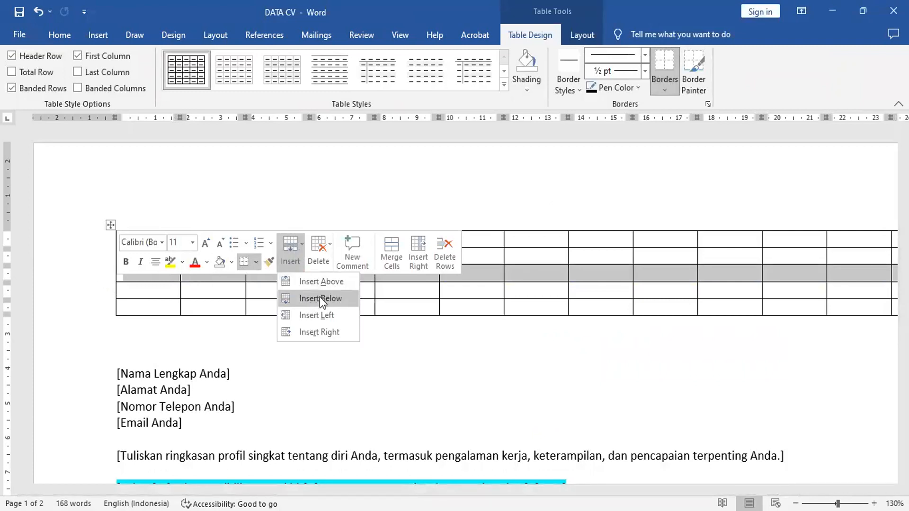
pyautogui.click(319, 297)
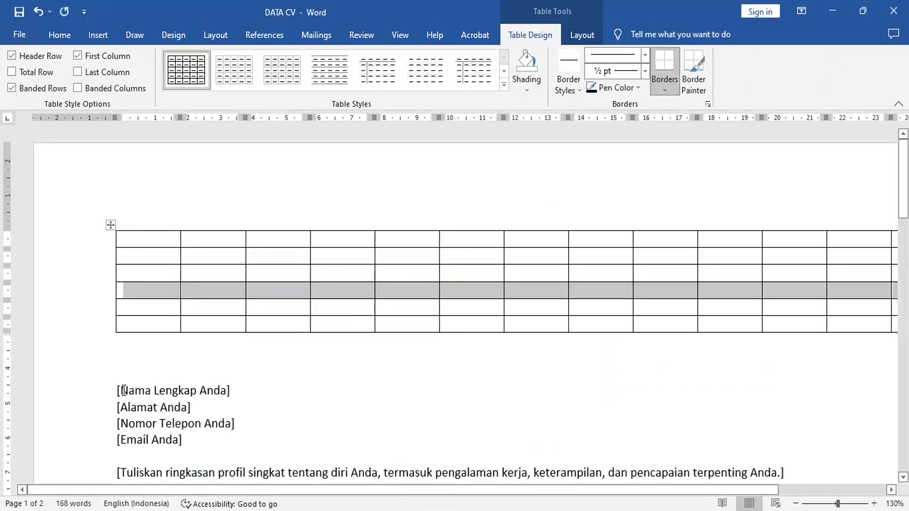
# - Move the text "Nama Lengkap Anda" out of its brackets into the first cell of the table's header row
pyautogui.moveTo(121, 389); pyautogui.dragTo(224, 386)
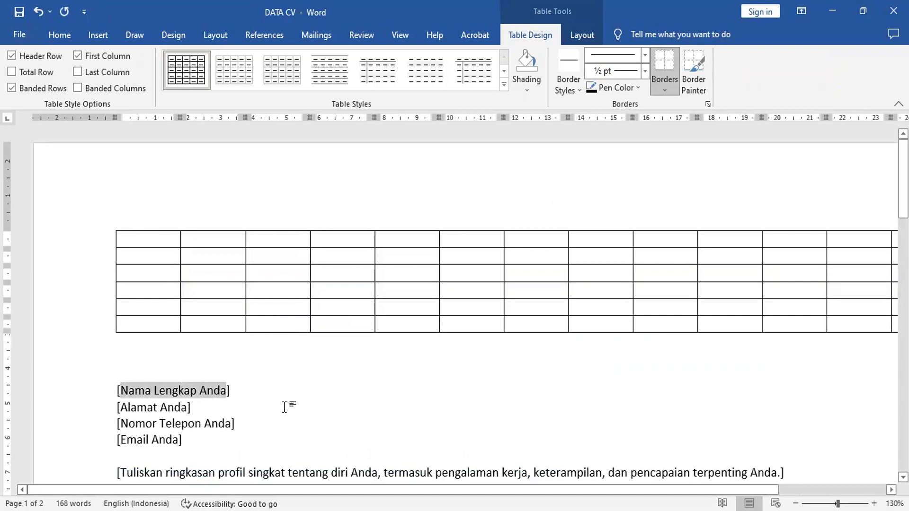
pyautogui.click(239, 402)
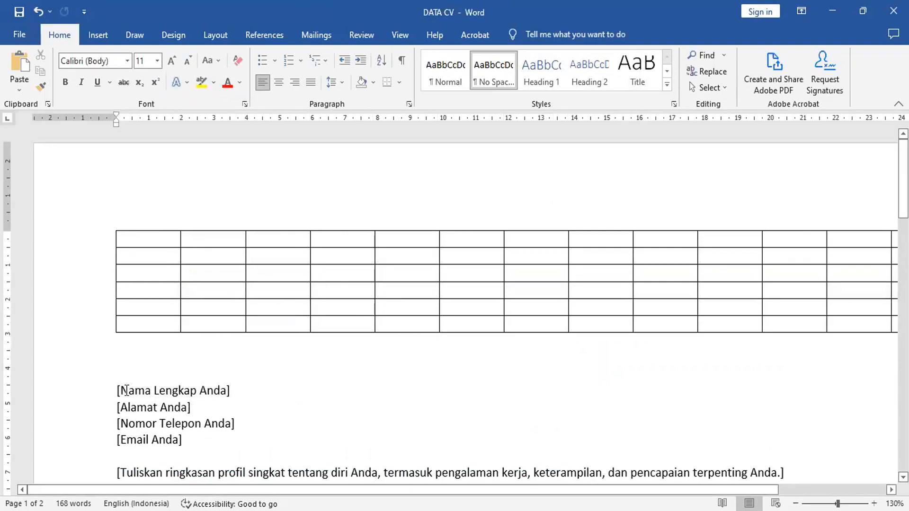
pyautogui.moveTo(121, 390); pyautogui.dragTo(216, 389)
pyautogui.hotkey('ctrl', 'c')
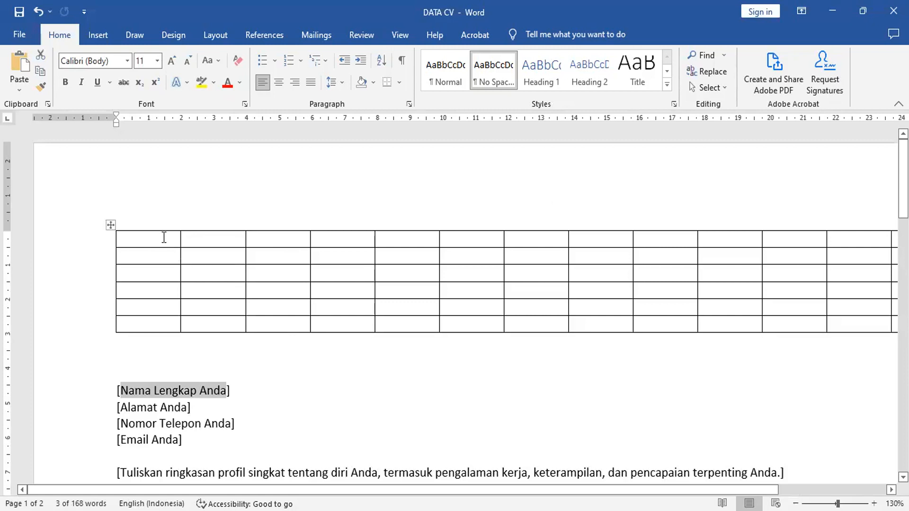
pyautogui.press('Delete')
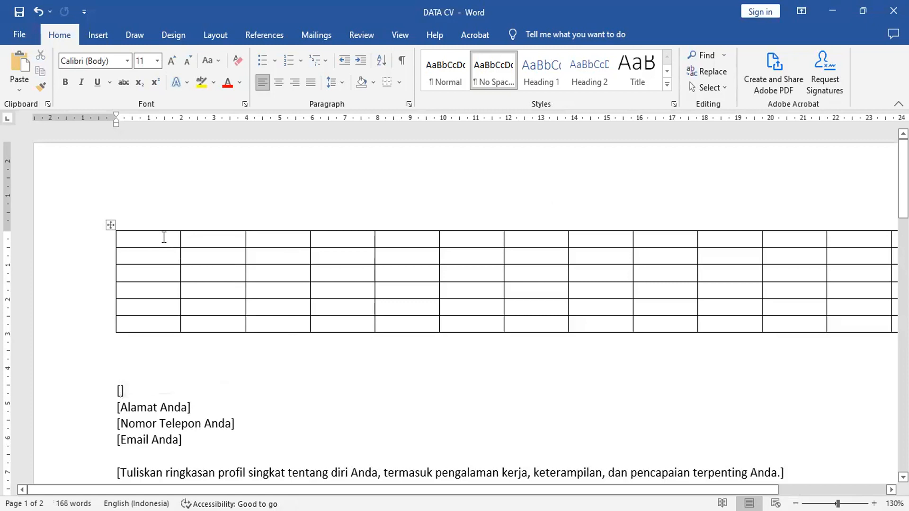
pyautogui.click(163, 238)
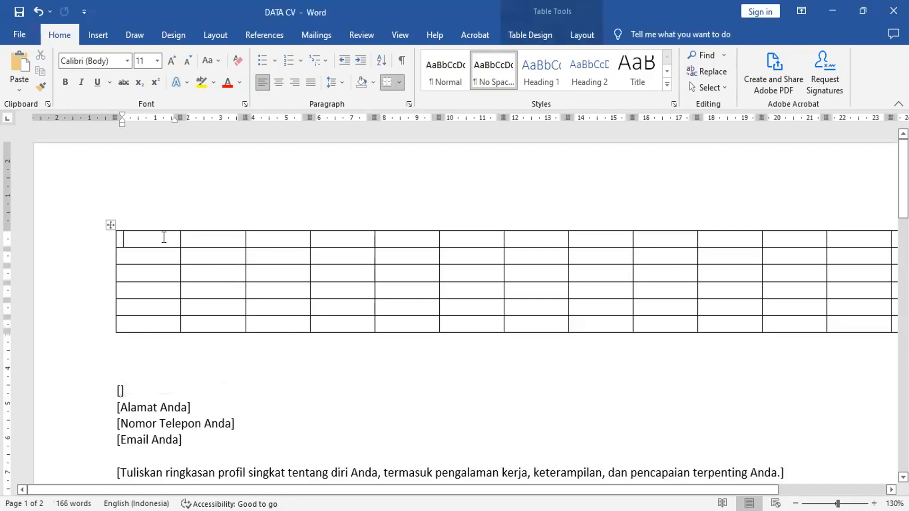
pyautogui.hotkey('ctrl', 'v')
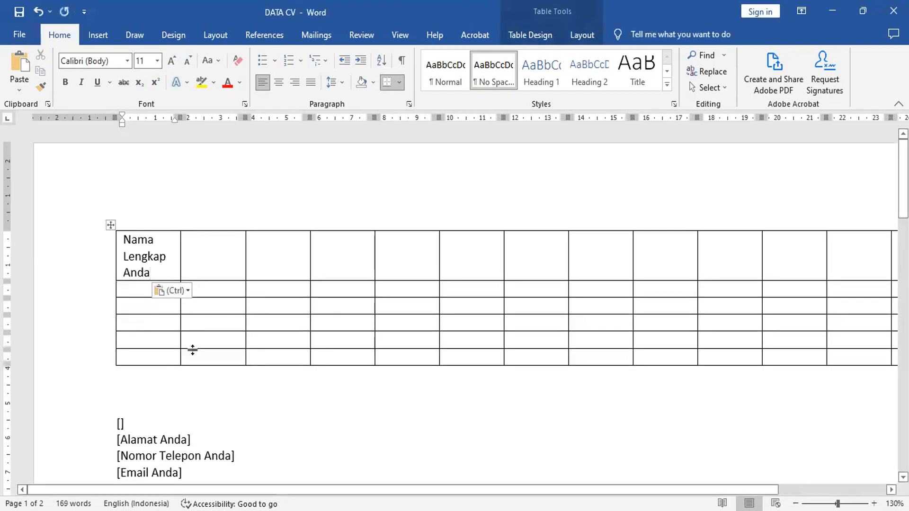
# - Move the text "Alamat Anda" out of its brackets into the second header cell of the table
pyautogui.moveTo(121, 441); pyautogui.dragTo(188, 440)
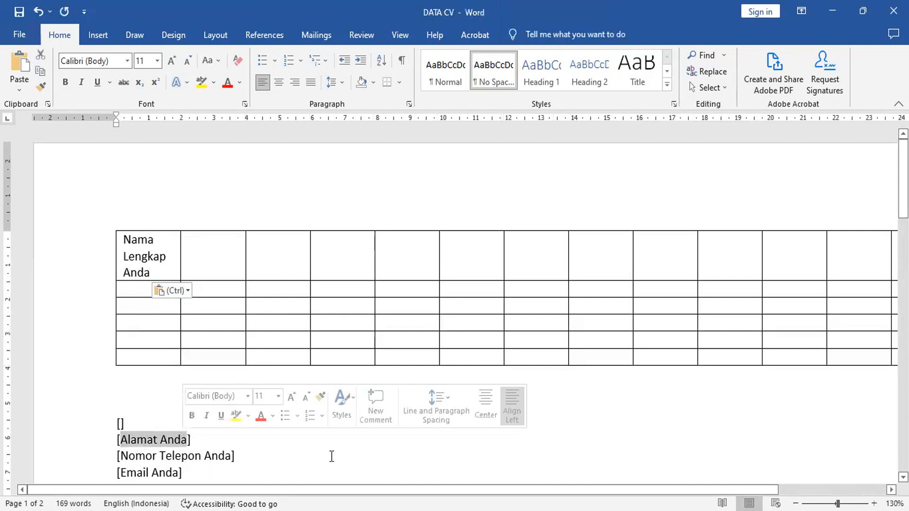
pyautogui.hotkey('ctrl', 'x')
pyautogui.click(215, 252)
pyautogui.hotkey('ctrl', 'v')
# - Move the text "Nomor Telepon Anda" out of its brackets into the third header cell of the table
pyautogui.scroll(-3, 256, 314)
pyautogui.moveTo(122, 371); pyautogui.dragTo(220, 370)
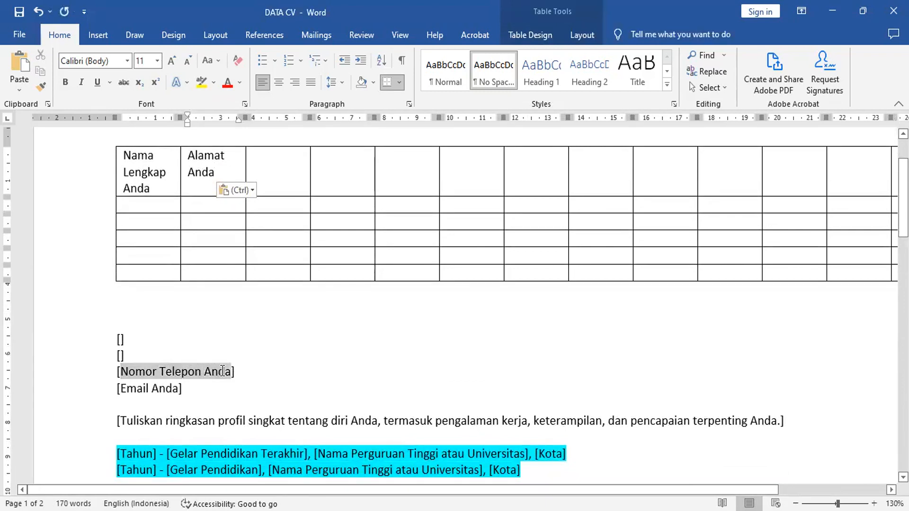
pyautogui.hotkey('ctrl', 'x')
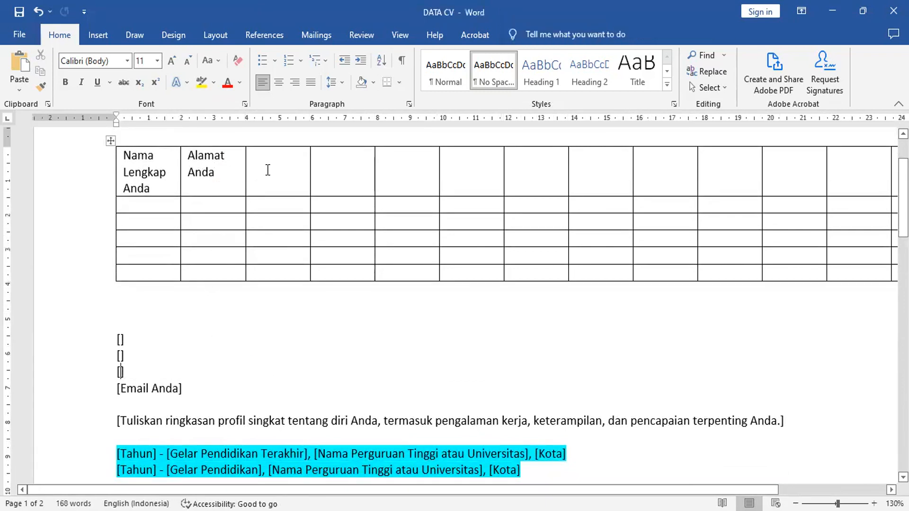
pyautogui.click(267, 170)
pyautogui.hotkey('ctrl', 'v')
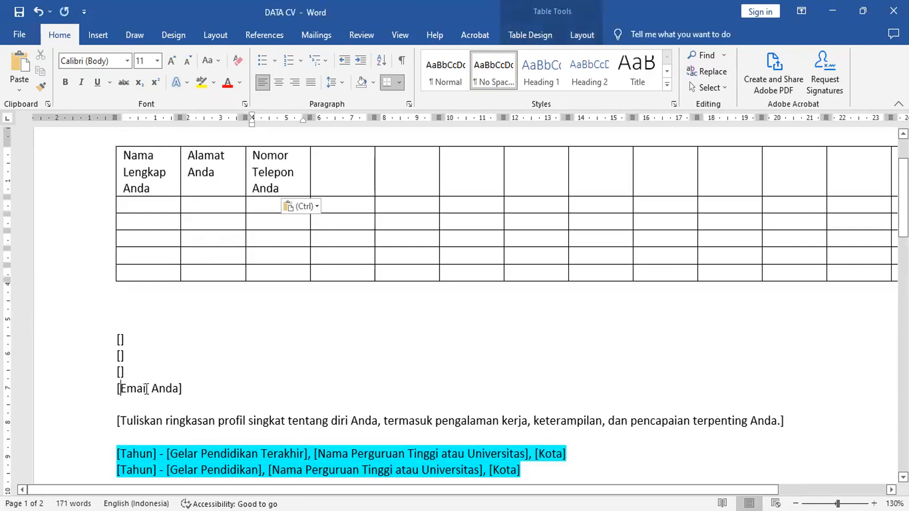
# - Move the text "Email Anda" out of its brackets into the fourth header cell of the table
pyautogui.moveTo(121, 388); pyautogui.dragTo(170, 388)
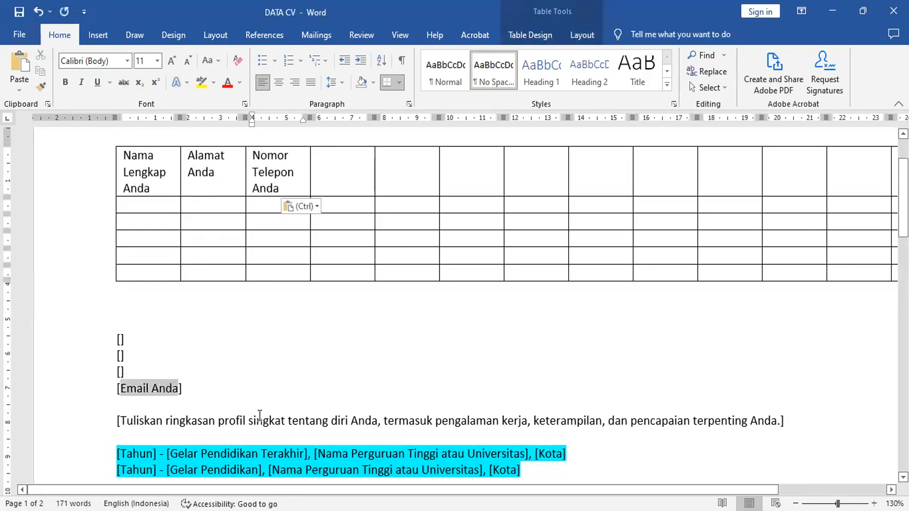
pyautogui.hotkey('ctrl', 'x')
pyautogui.click(328, 164)
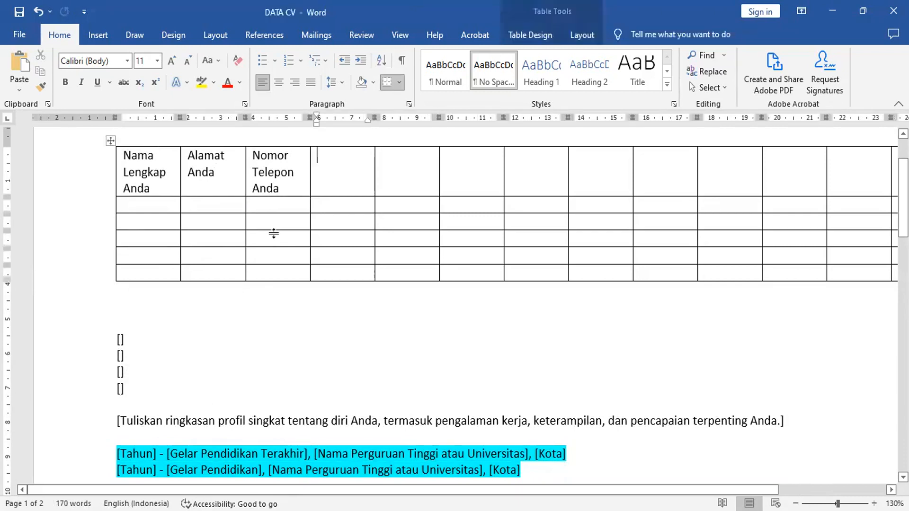
pyautogui.hotkey('ctrl', 'v')
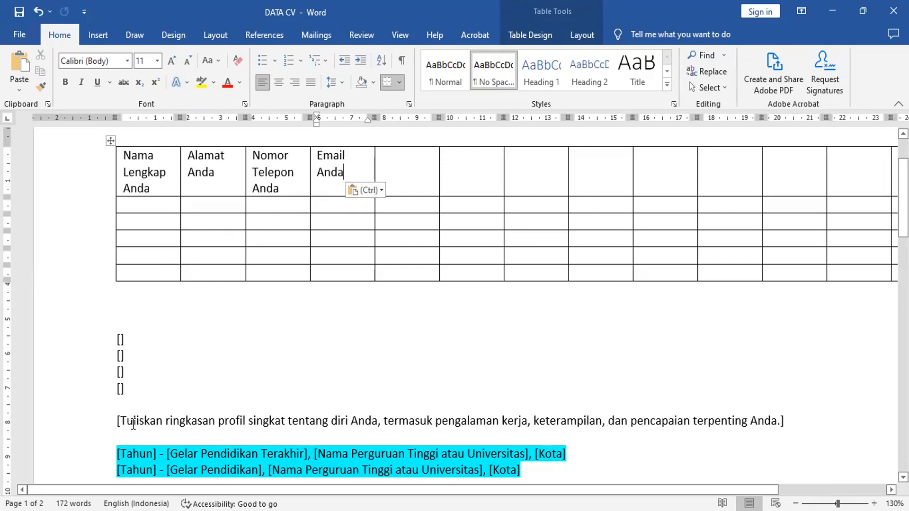
# - Move the profile summary text starting with "Tuliskan ringkasan profil singkat" out of its brackets, without the final period, into the fifth header cell
pyautogui.moveTo(123, 421); pyautogui.dragTo(291, 424)
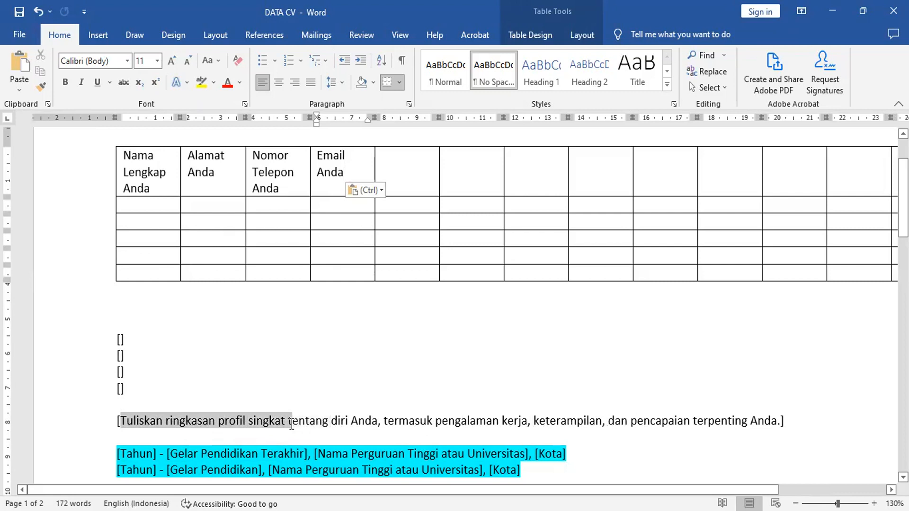
pyautogui.moveTo(291, 424); pyautogui.dragTo(767, 413)
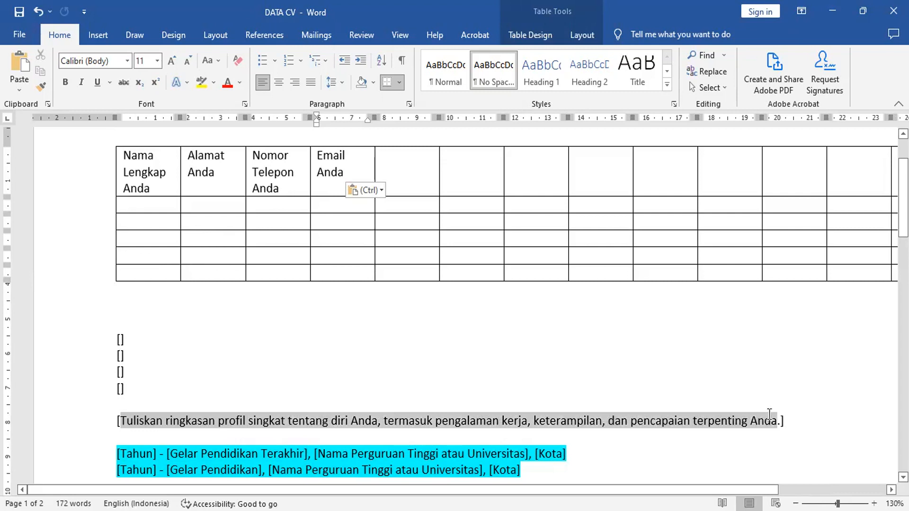
pyautogui.moveTo(769, 414); pyautogui.dragTo(770, 415)
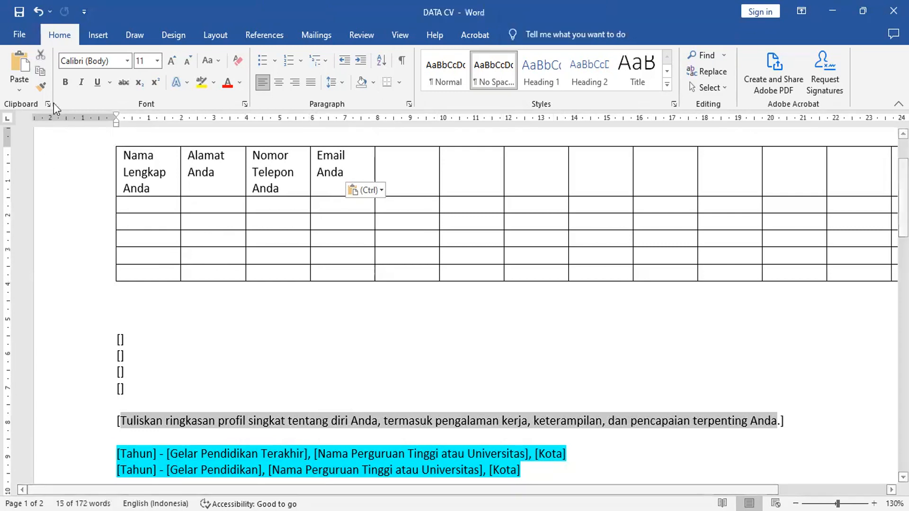
pyautogui.click(41, 55)
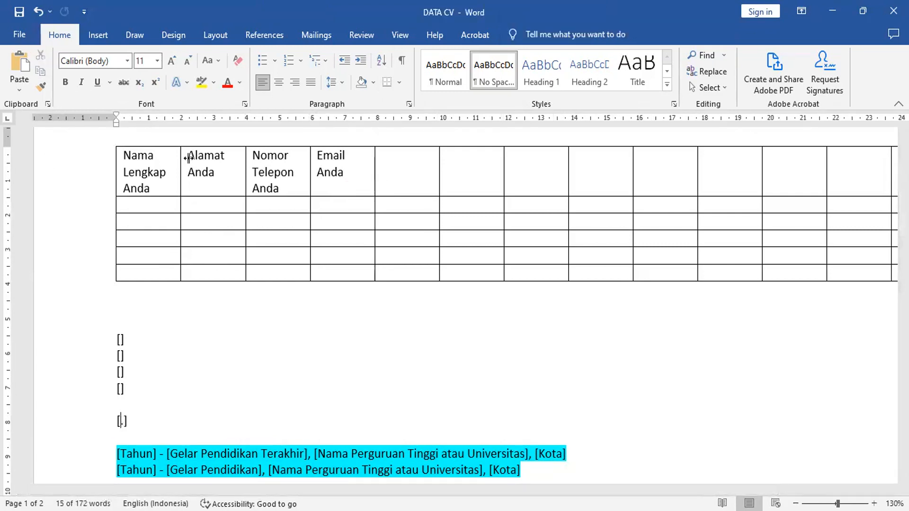
pyautogui.click(381, 157)
pyautogui.click(19, 64)
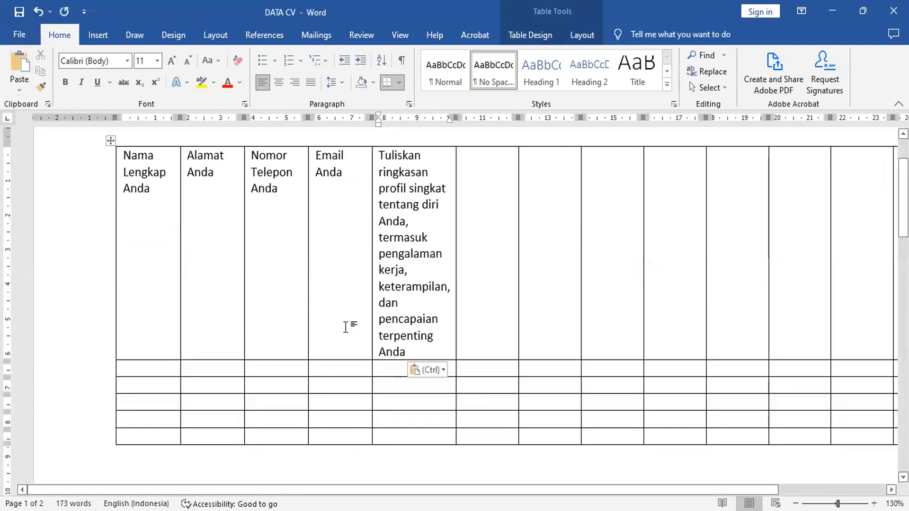
# - Move the text "Tahun" out of its brackets in the first highlighted education line into the sixth header cell
pyautogui.scroll(-5, 347, 325)
pyautogui.scroll(-3, 345, 325)
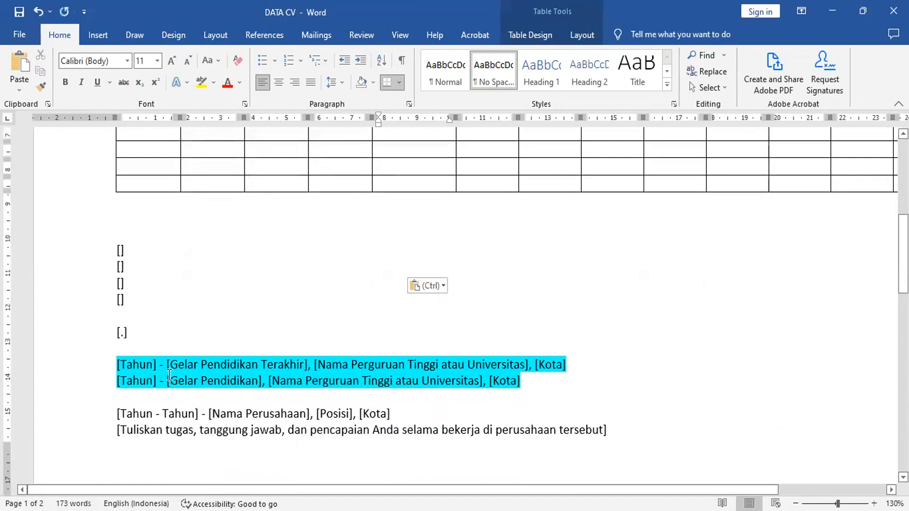
pyautogui.doubleClick(135, 363)
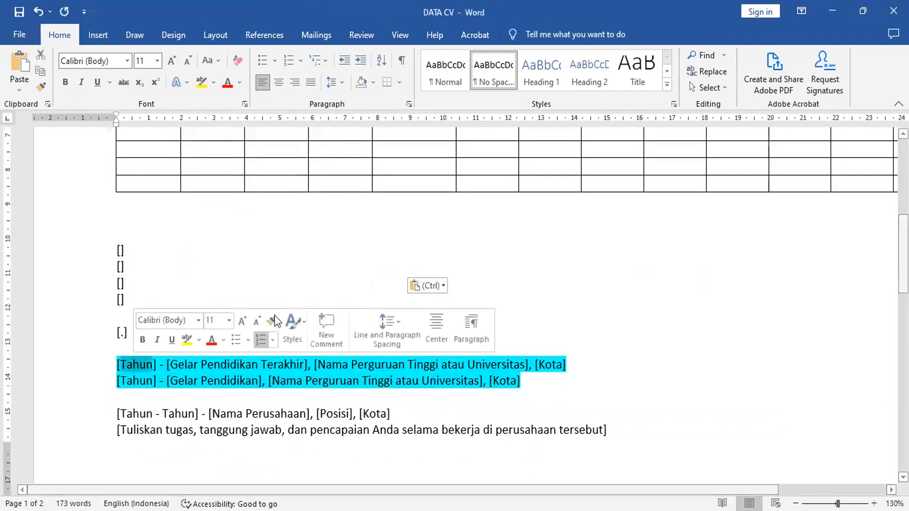
pyautogui.click(40, 57)
pyautogui.scroll(5, 339, 237)
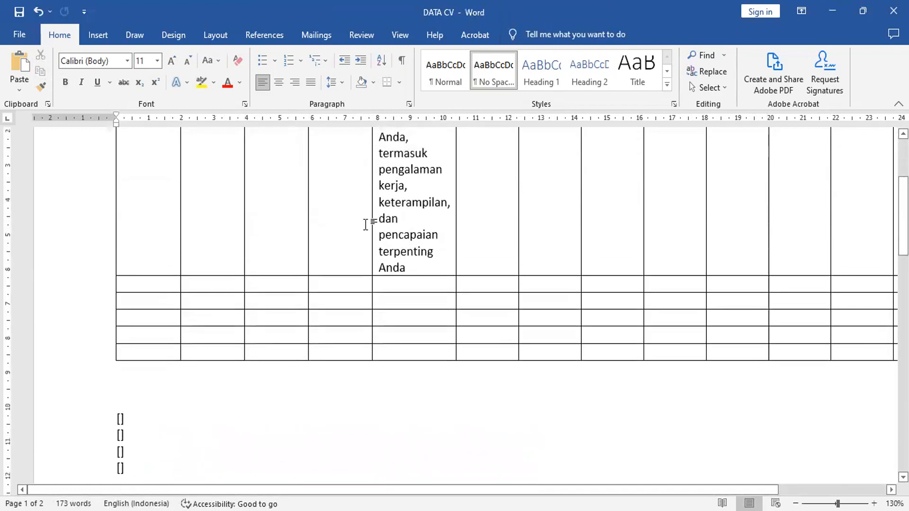
pyautogui.click(487, 156)
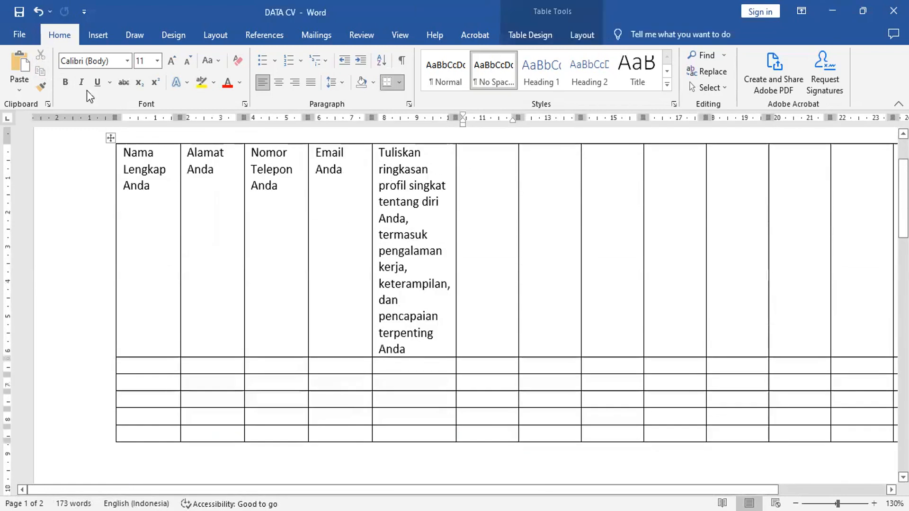
pyautogui.click(24, 59)
# - Move the text "Gelar Pendidikan Terakhir" out of its brackets into the seventh header cell of the table
pyautogui.scroll(-8, 326, 390)
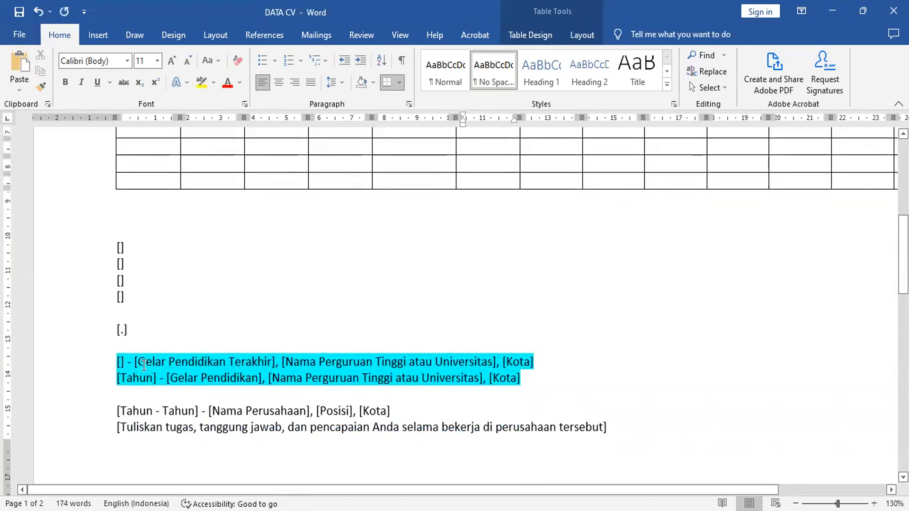
pyautogui.moveTo(144, 362); pyautogui.dragTo(267, 357)
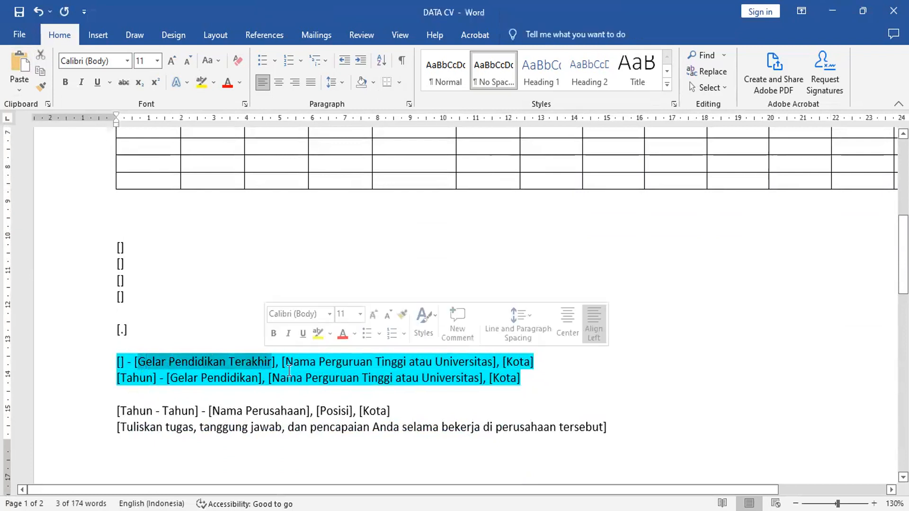
pyautogui.press('Delete')
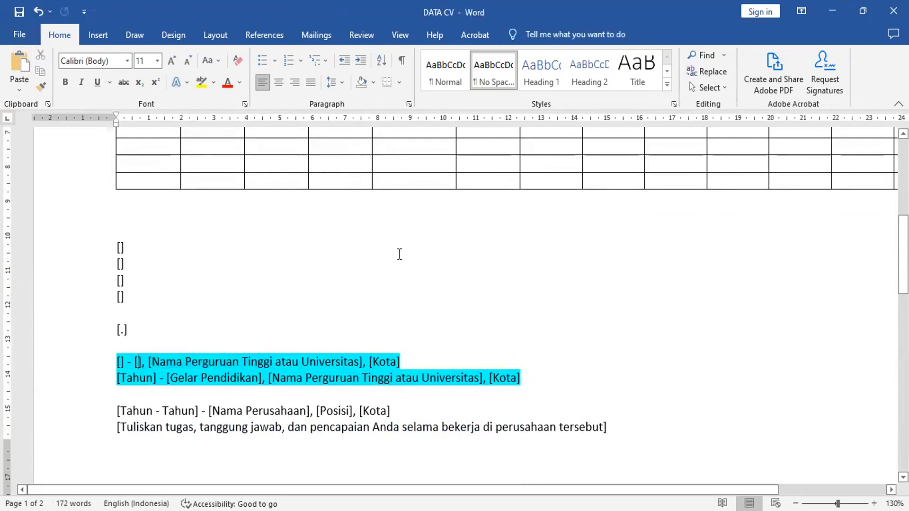
pyautogui.scroll(6, 359, 258)
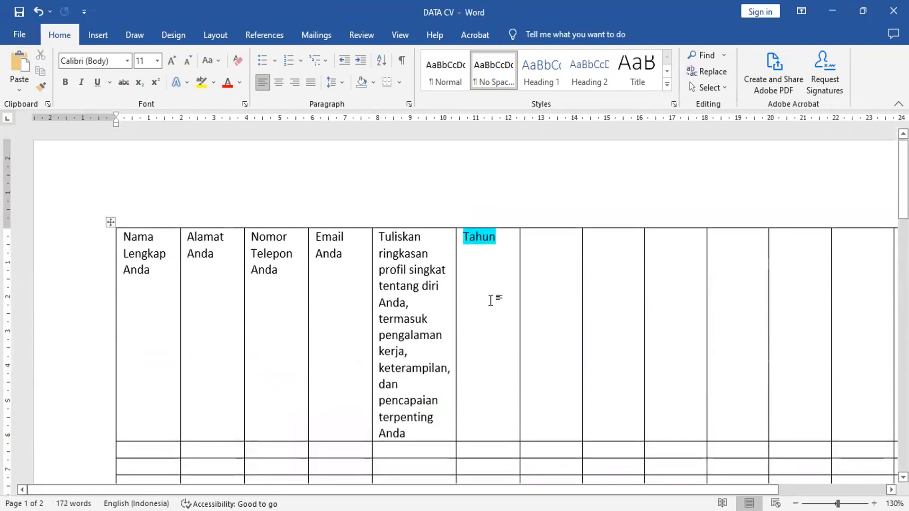
pyautogui.click(541, 270)
pyautogui.click(16, 56)
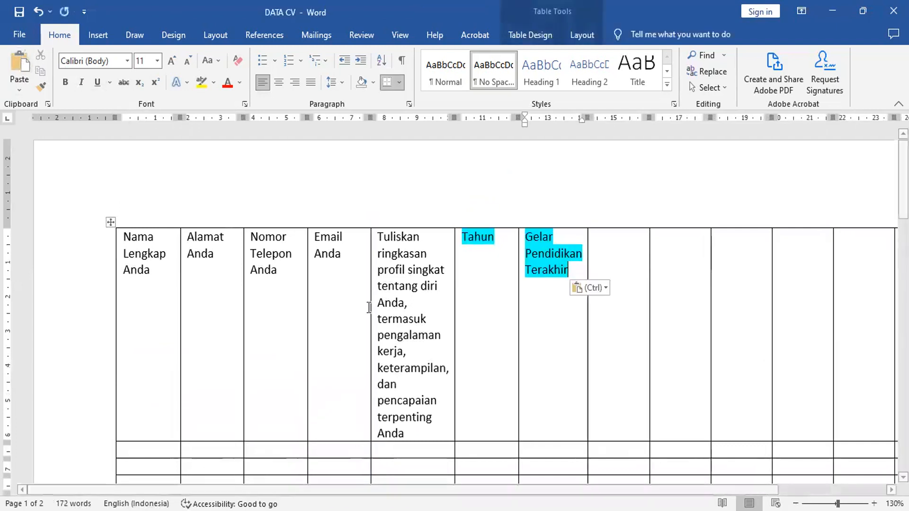
# - Move the text "Nama Perguruan Tinggi atau Universitas" out of the first highlighted line's brackets into the eighth header cell
pyautogui.scroll(-6, 422, 389)
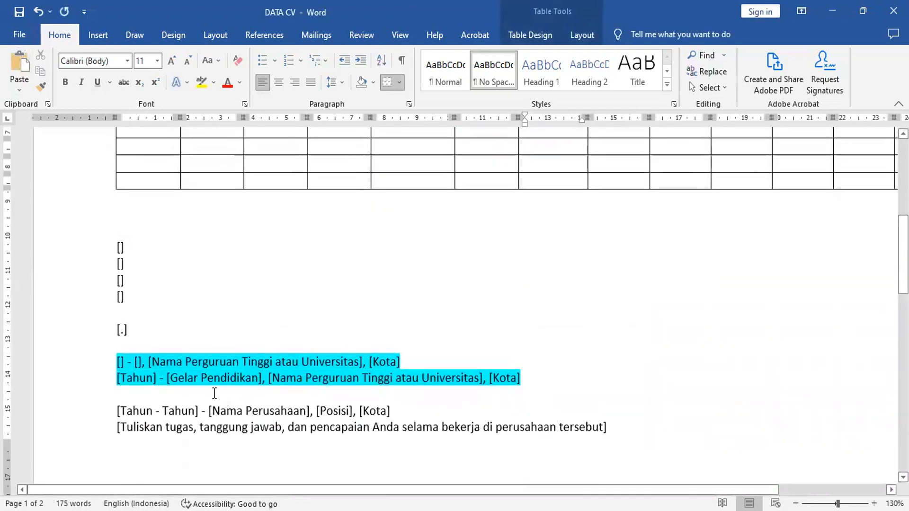
pyautogui.moveTo(152, 362); pyautogui.dragTo(341, 361)
pyautogui.hotkey('ctrl', 'c')
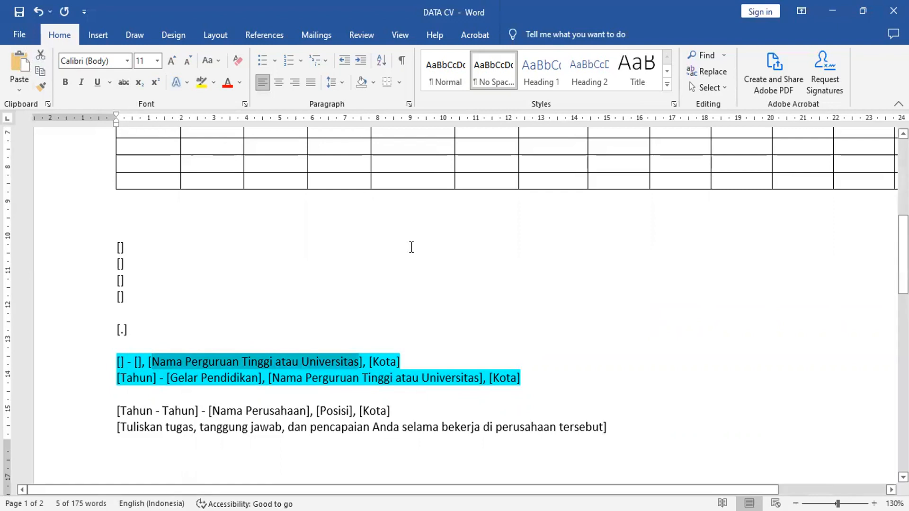
pyautogui.click(41, 56)
pyautogui.scroll(6, 582, 322)
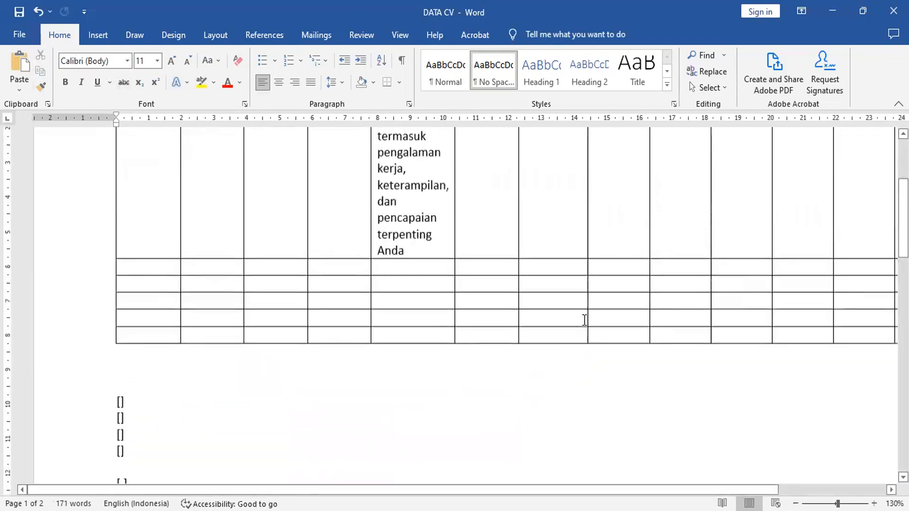
pyautogui.scroll(2, 578, 304)
pyautogui.click(600, 270)
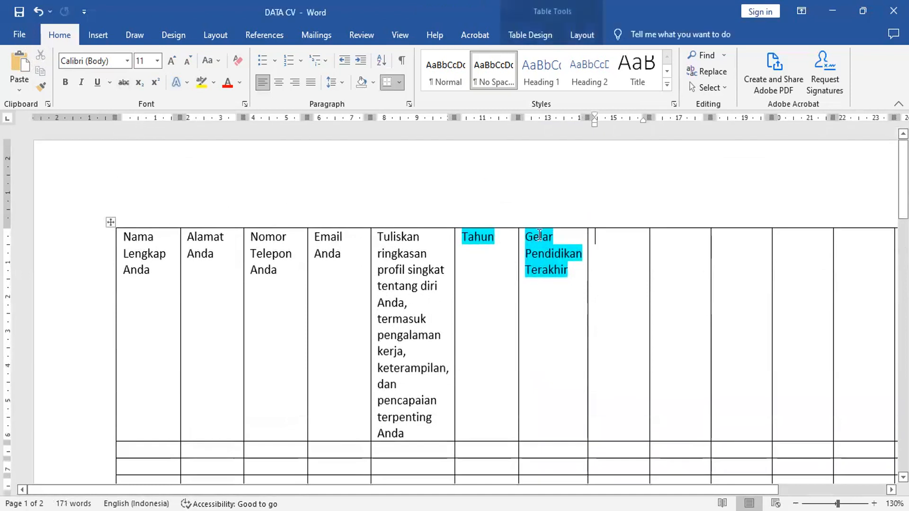
pyautogui.click(19, 60)
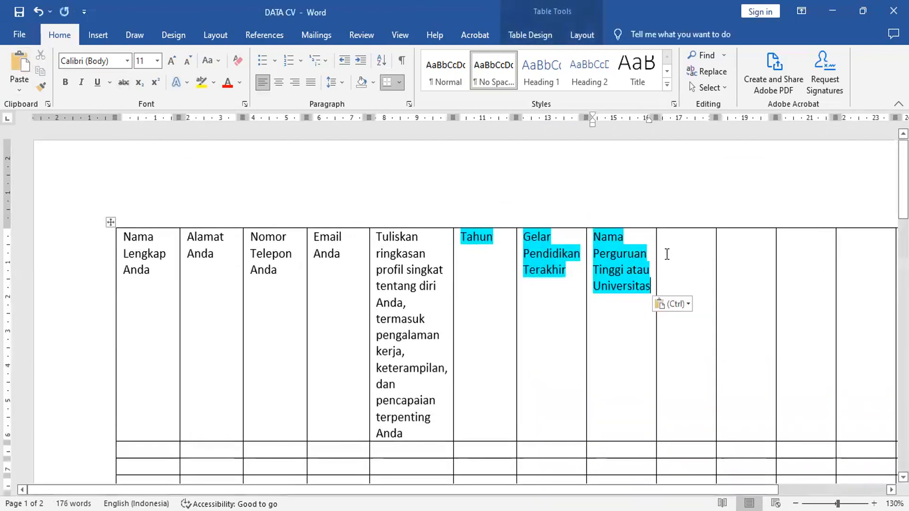
# - Move the text "Kota" out of its brackets in the first highlighted education line into the ninth header cell
pyautogui.scroll(-9, 211, 461)
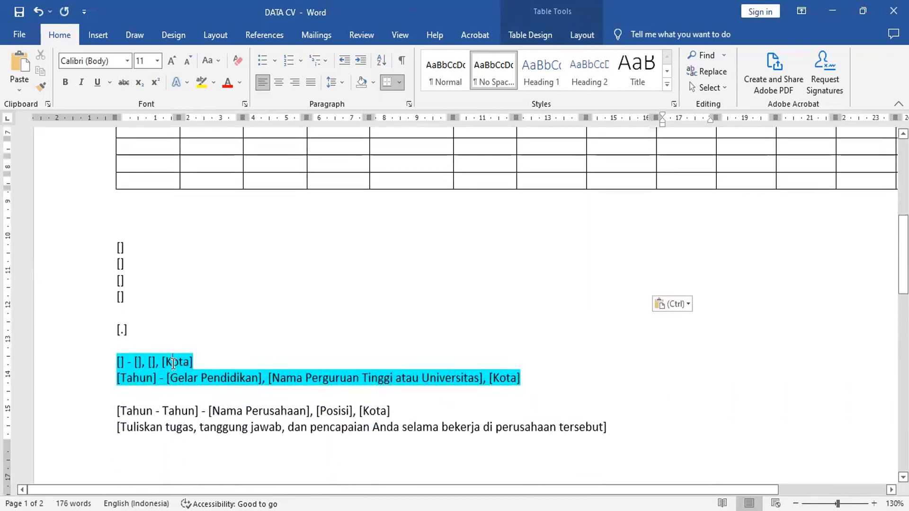
pyautogui.click(172, 364)
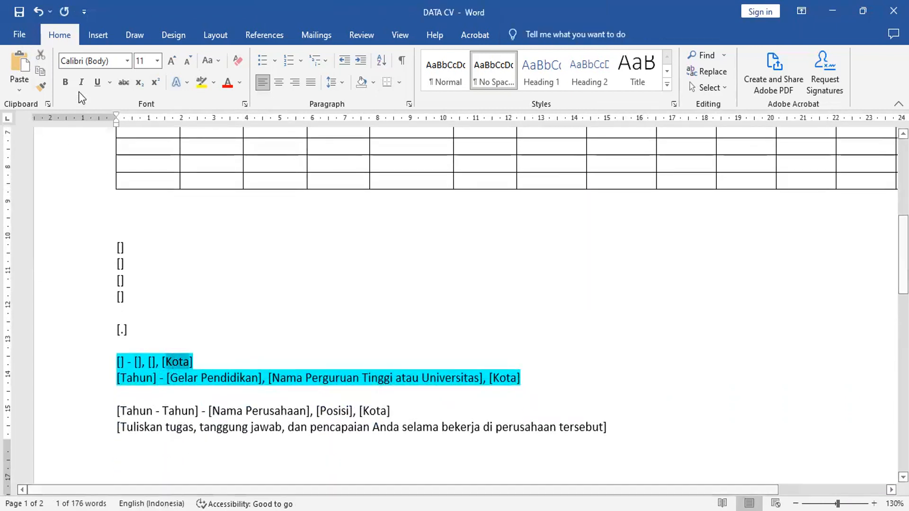
pyautogui.click(40, 55)
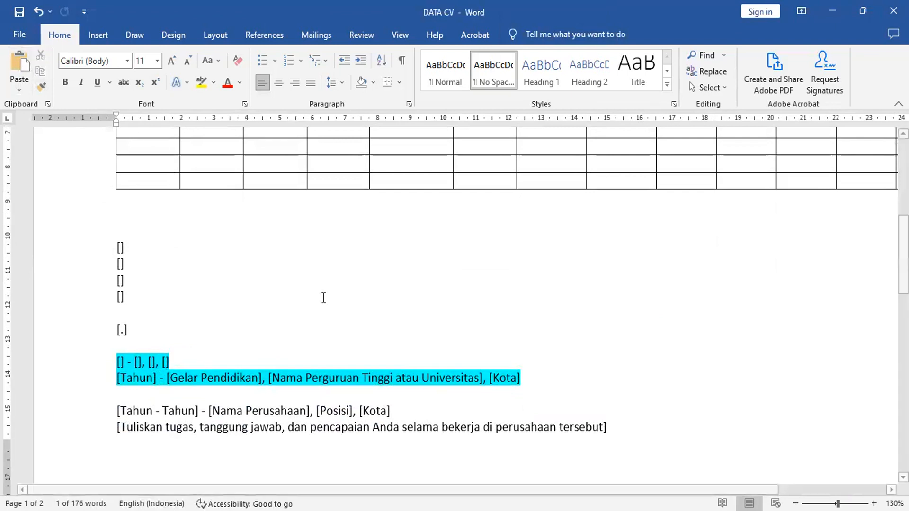
pyautogui.scroll(6, 501, 349)
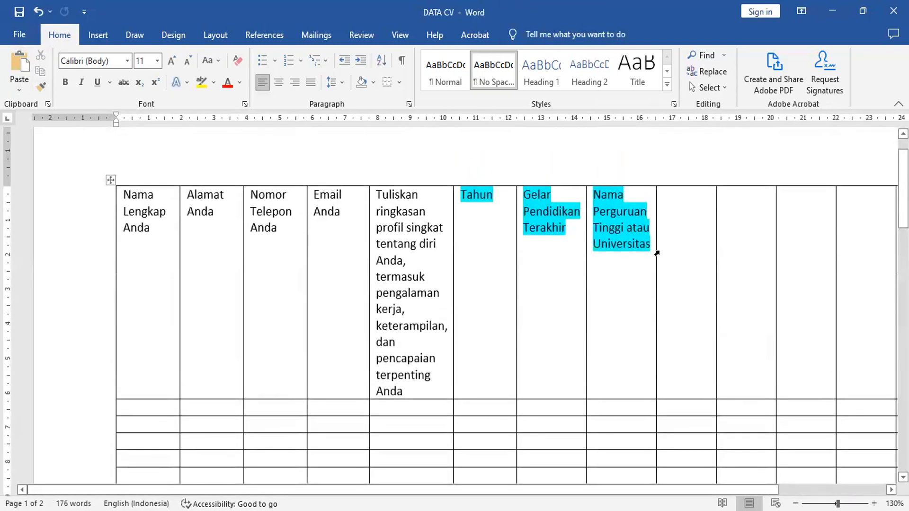
pyautogui.click(709, 234)
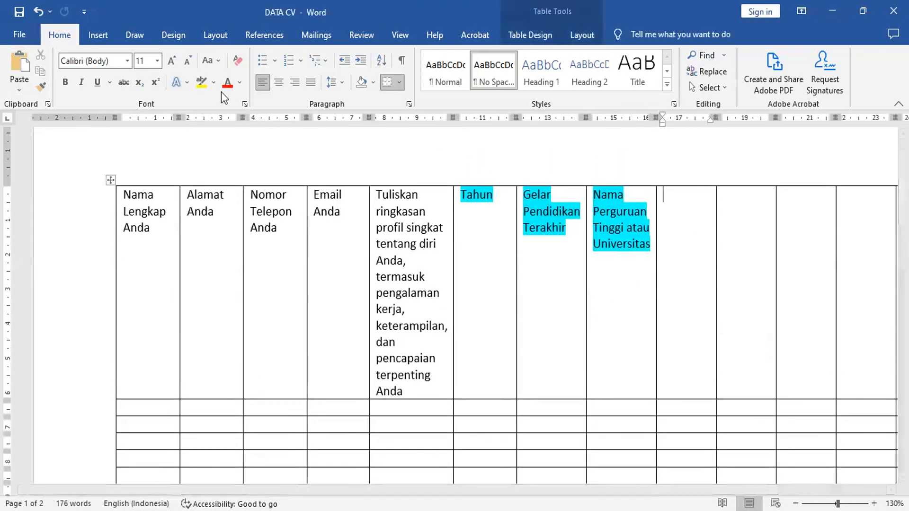
pyautogui.click(26, 58)
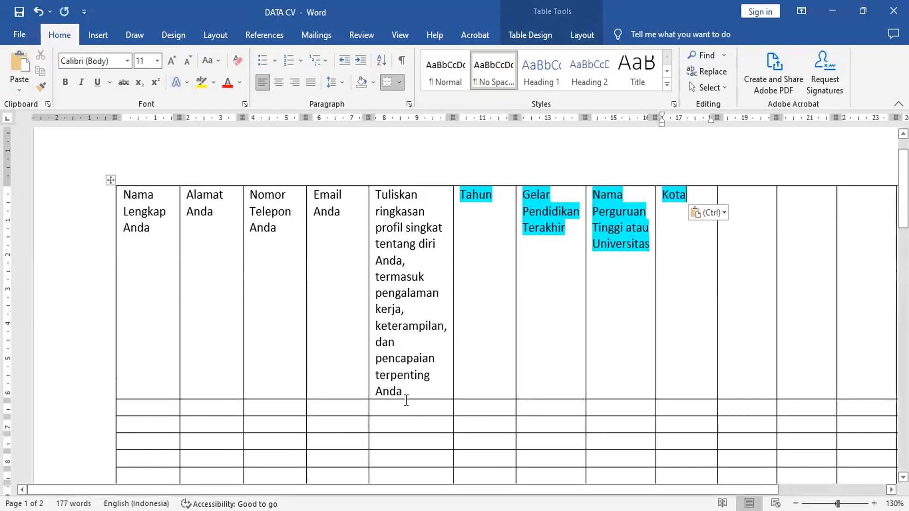
pyautogui.scroll(-8, 406, 400)
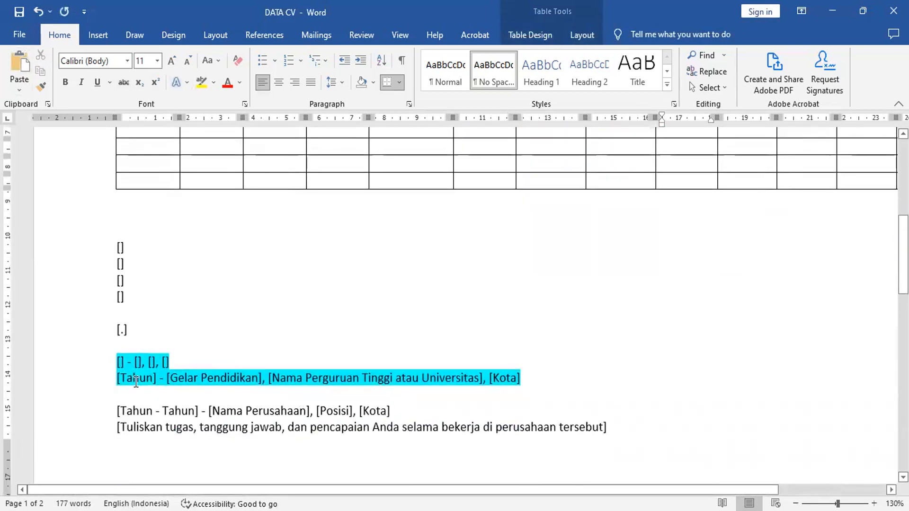
pyautogui.doubleClick(136, 381)
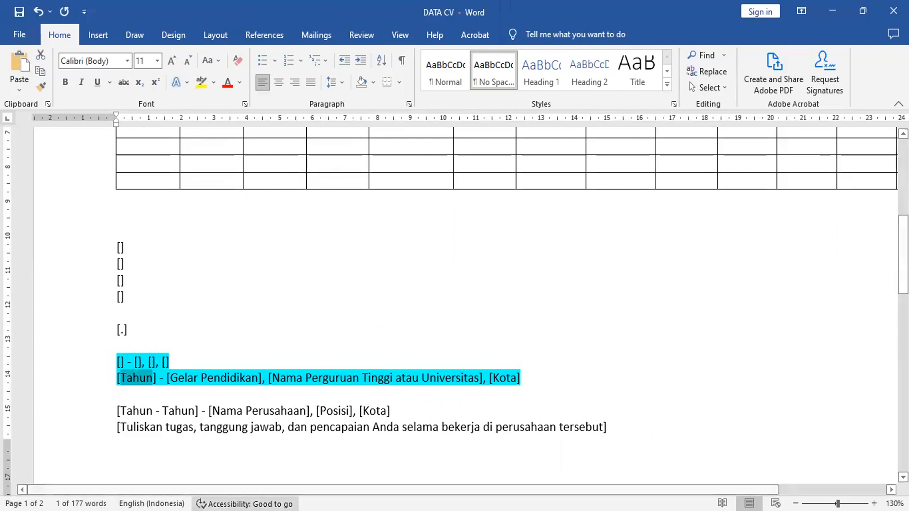
pyautogui.scroll(7, 534, 320)
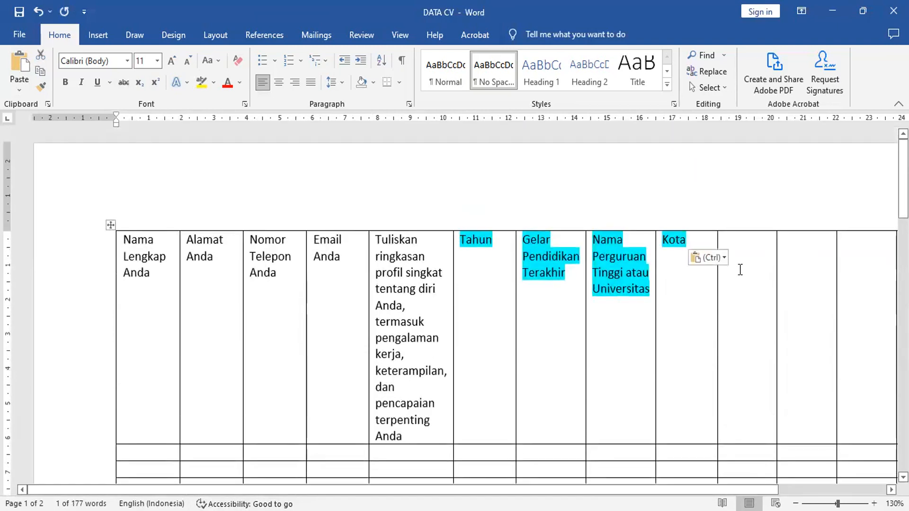
pyautogui.click(739, 258)
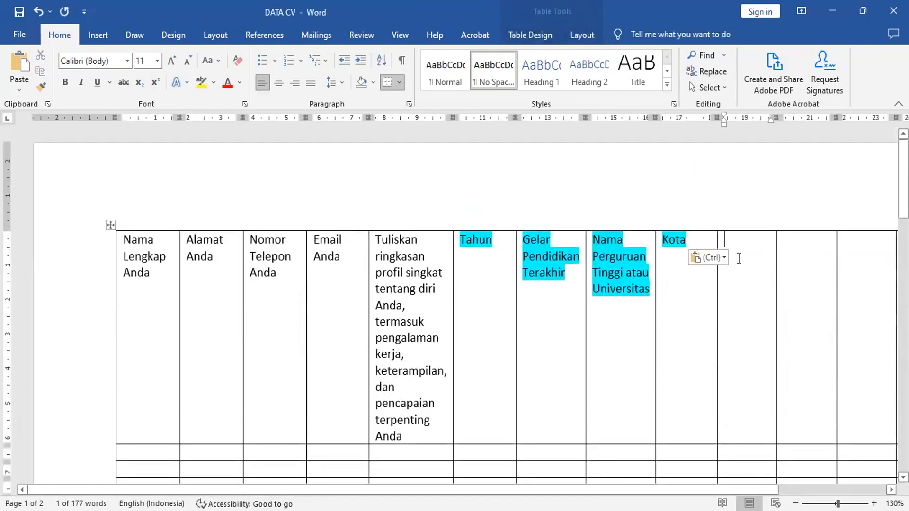
pyautogui.click(22, 64)
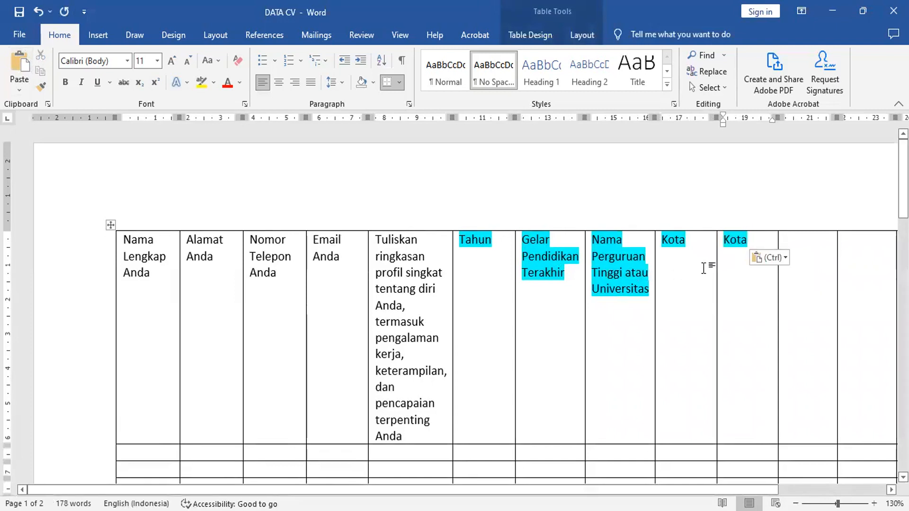
pyautogui.click(38, 13)
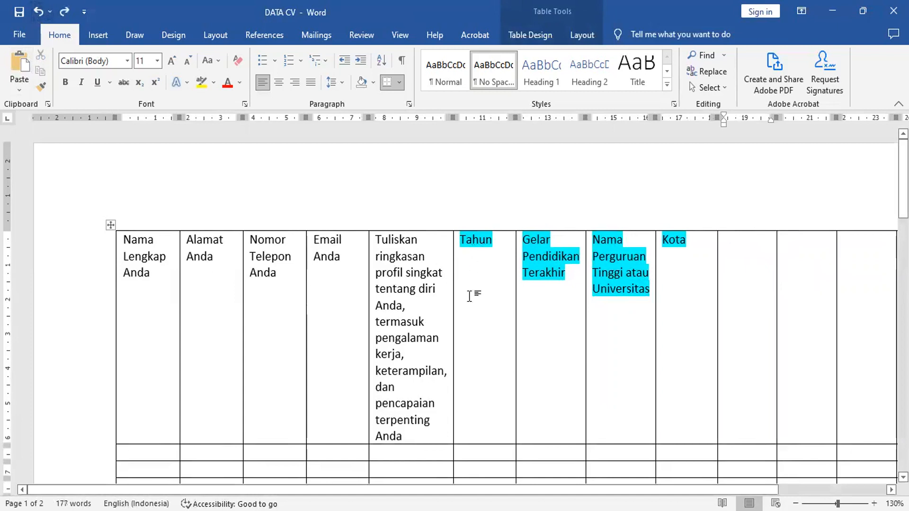
pyautogui.scroll(-3, 436, 337)
pyautogui.scroll(-8, 437, 337)
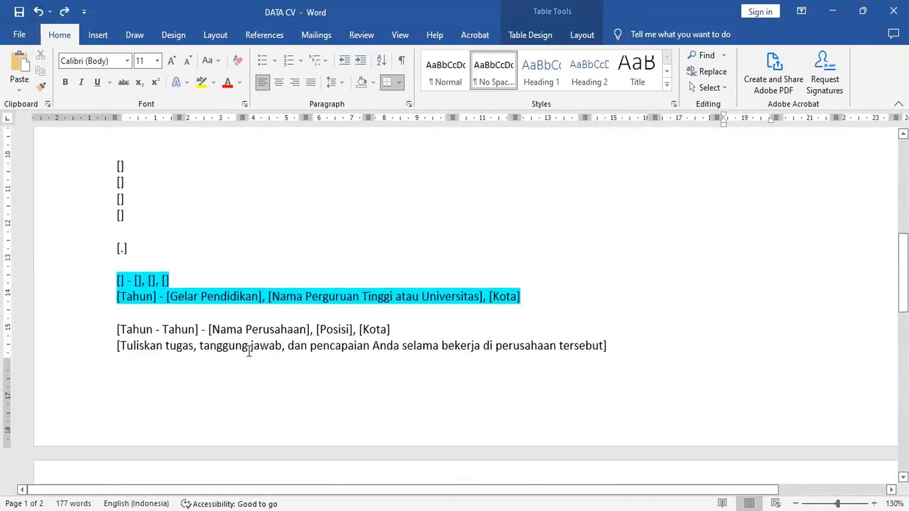
# - Move "Tahun" out of the second highlighted education line's brackets into the tenth header cell and make it read "Tahun2"
pyautogui.doubleClick(136, 297)
pyautogui.hotkey('ctrl', 'c')
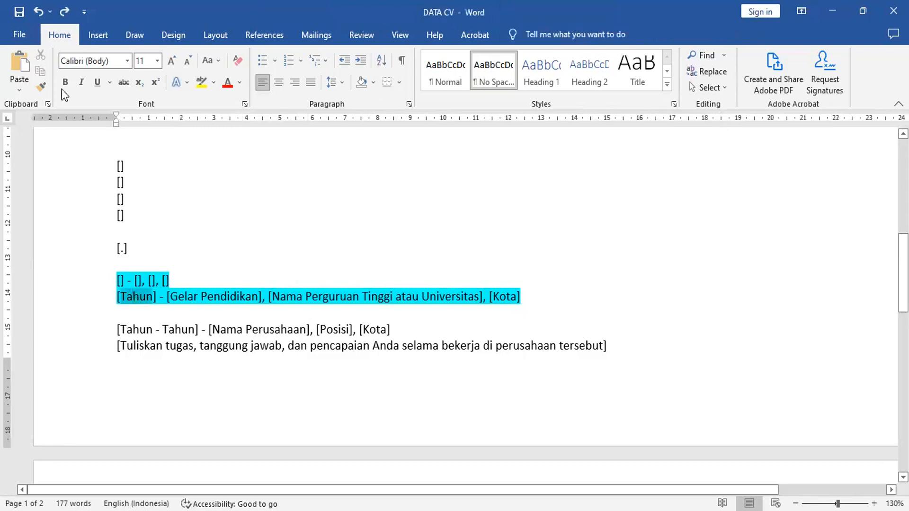
pyautogui.press('BackSpace')
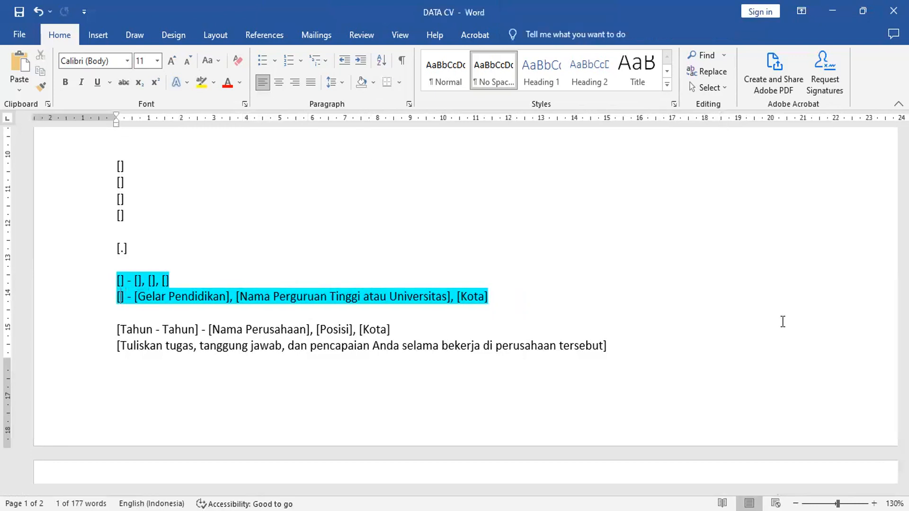
pyautogui.scroll(6, 778, 321)
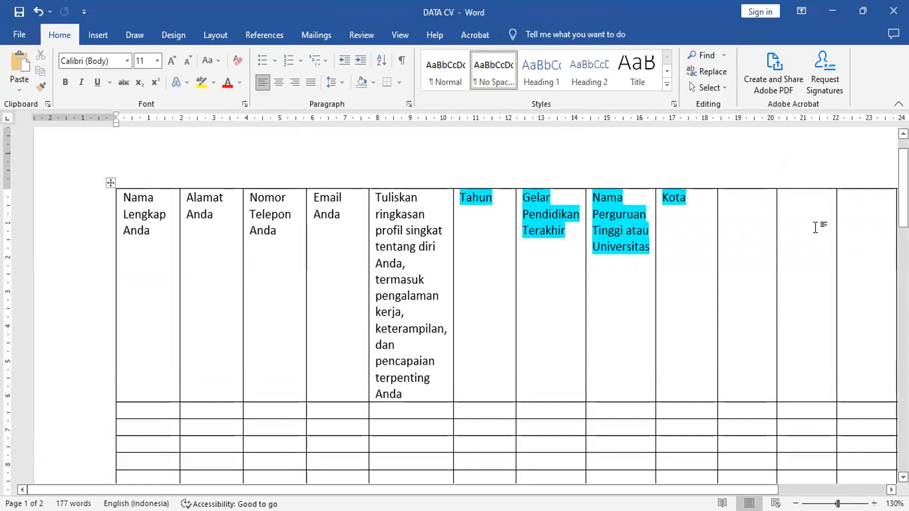
pyautogui.click(749, 208)
pyautogui.hotkey('ctrl', 'v')
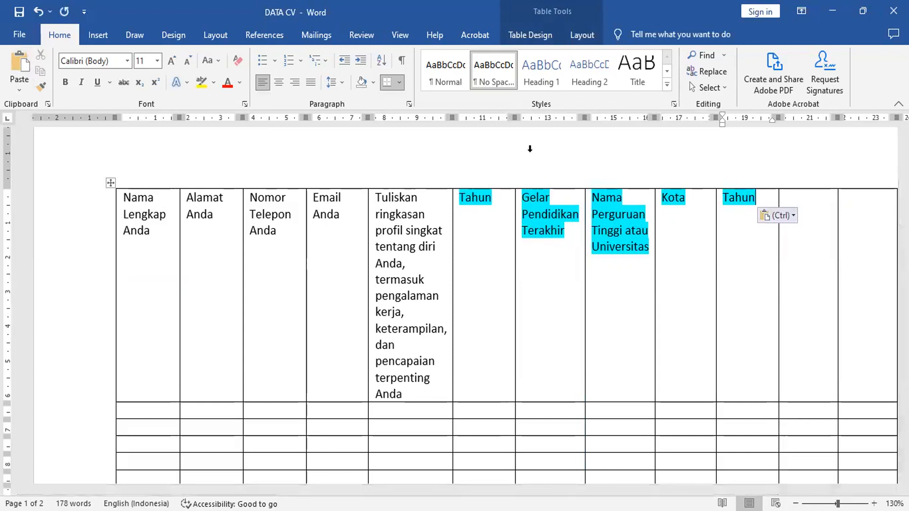
pyautogui.write('1')
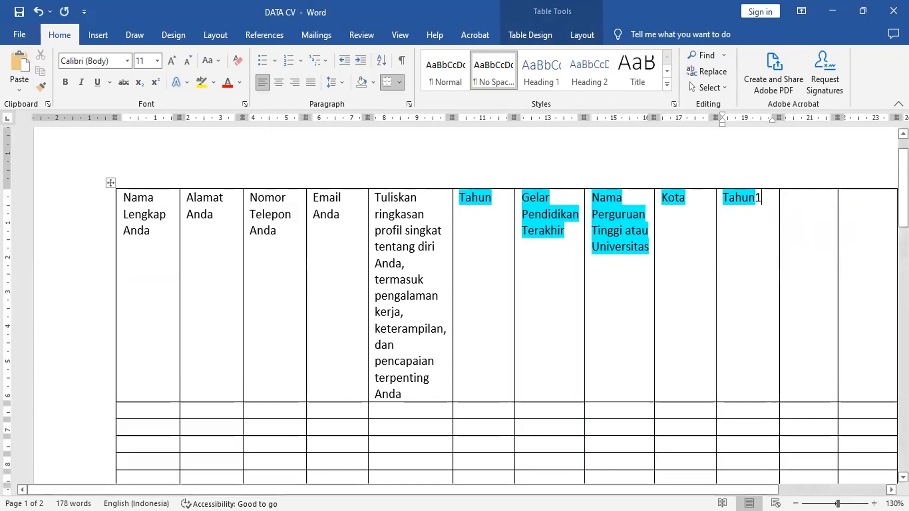
pyautogui.press('BackSpace')
pyautogui.write('2')
# - Move the text "Gelar Pendidikan" out of its brackets in the second highlighted line into the eleventh header cell
pyautogui.scroll(-7, 420, 462)
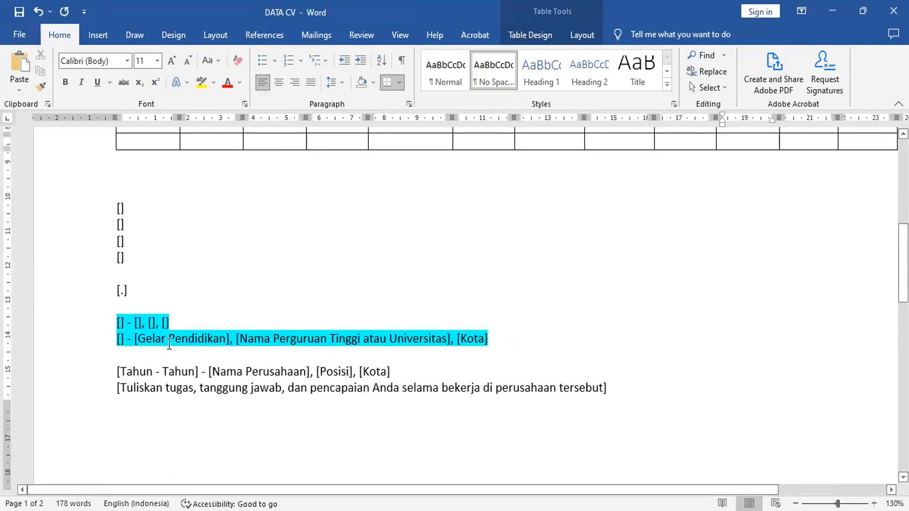
pyautogui.moveTo(137, 339); pyautogui.dragTo(227, 339)
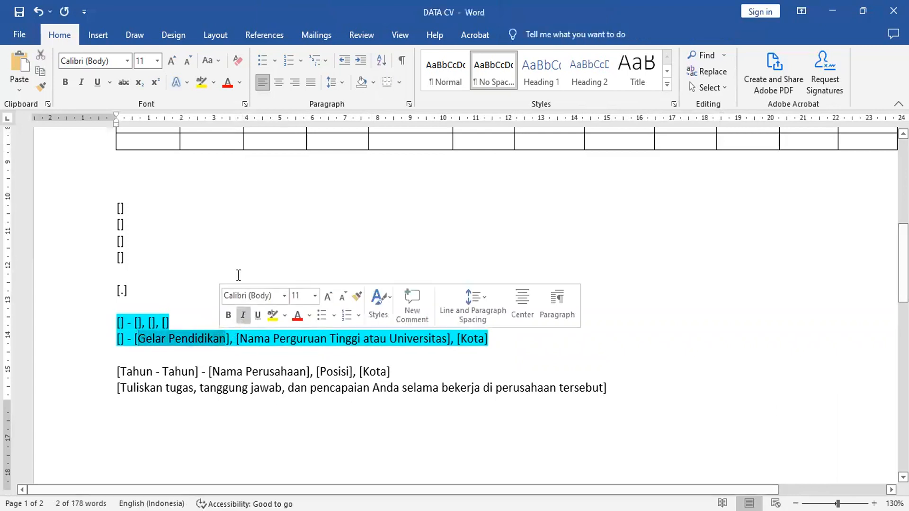
pyautogui.click(41, 60)
pyautogui.scroll(8, 566, 293)
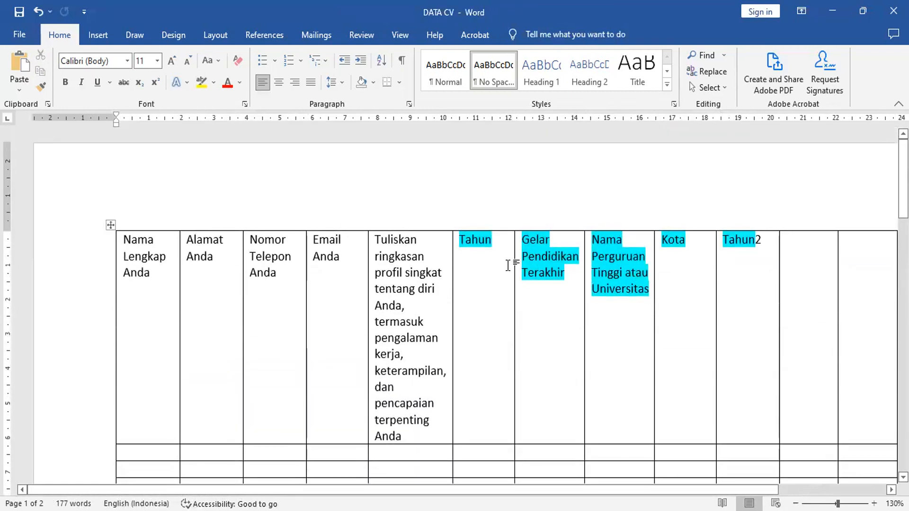
pyautogui.click(804, 246)
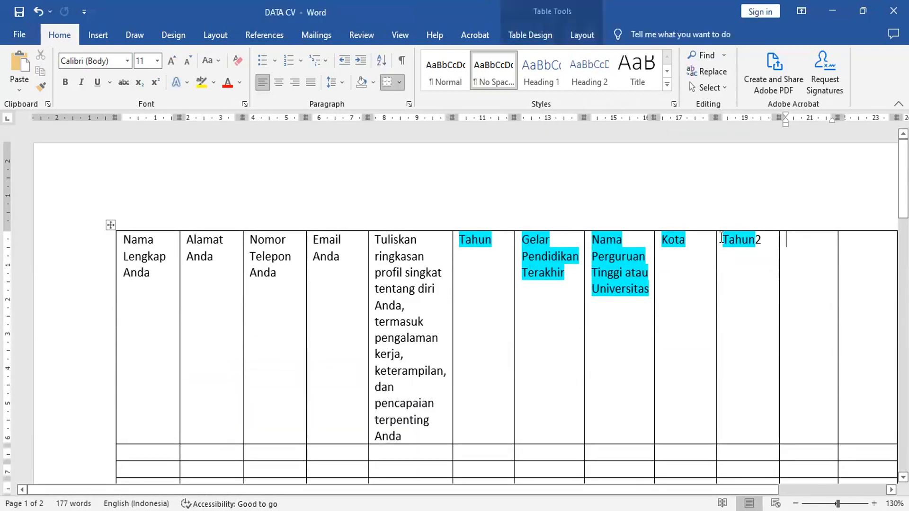
pyautogui.click(23, 55)
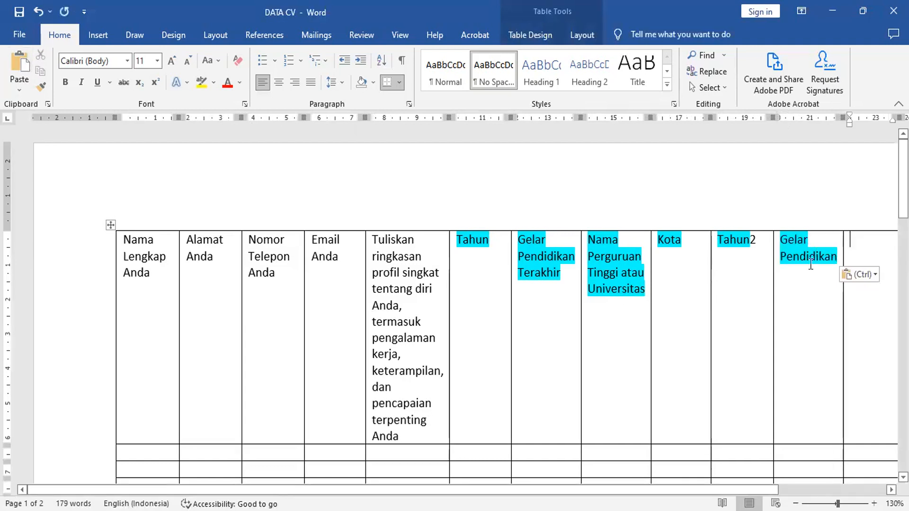
# - Move "Nama Perguruan Tinggi atau Universitas" out of the second highlighted line's brackets into the twelfth header cell and append "2" to it
pyautogui.scroll(-10, 142, 428)
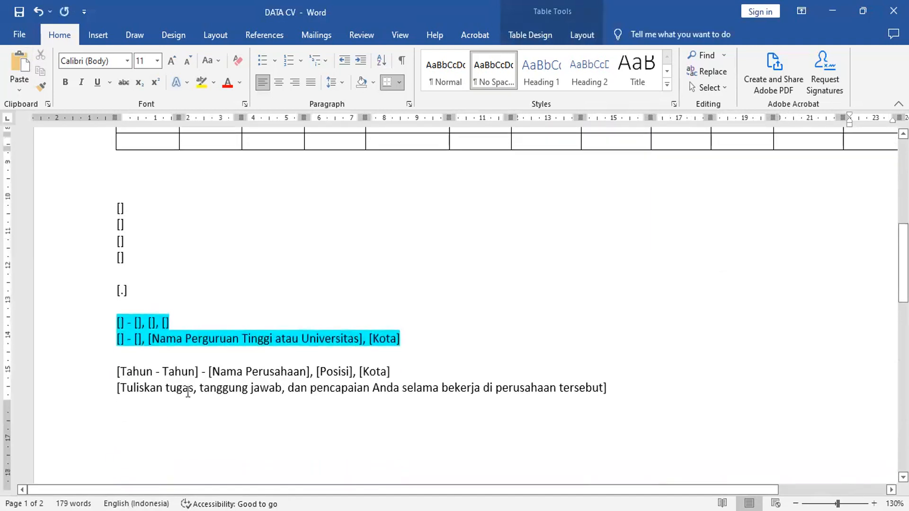
pyautogui.moveTo(166, 339); pyautogui.dragTo(337, 342)
pyautogui.hotkey('ctrl', 'c')
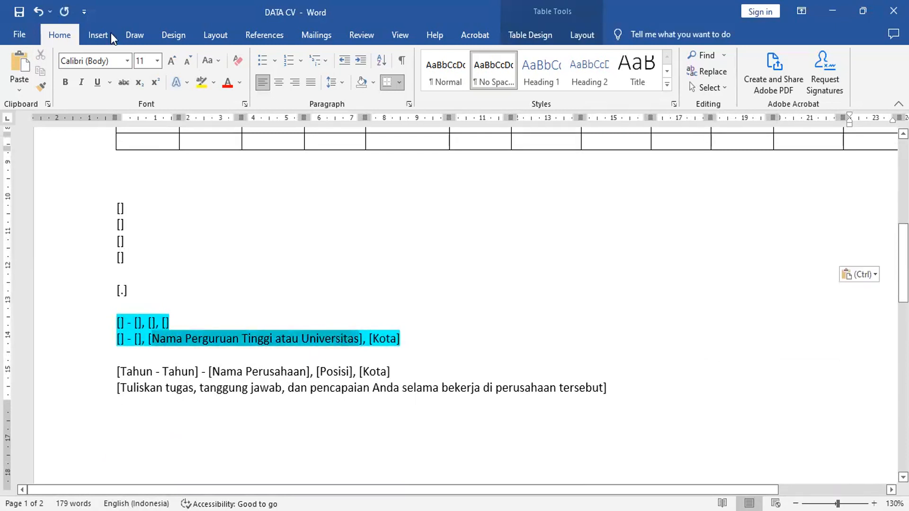
pyautogui.click(42, 58)
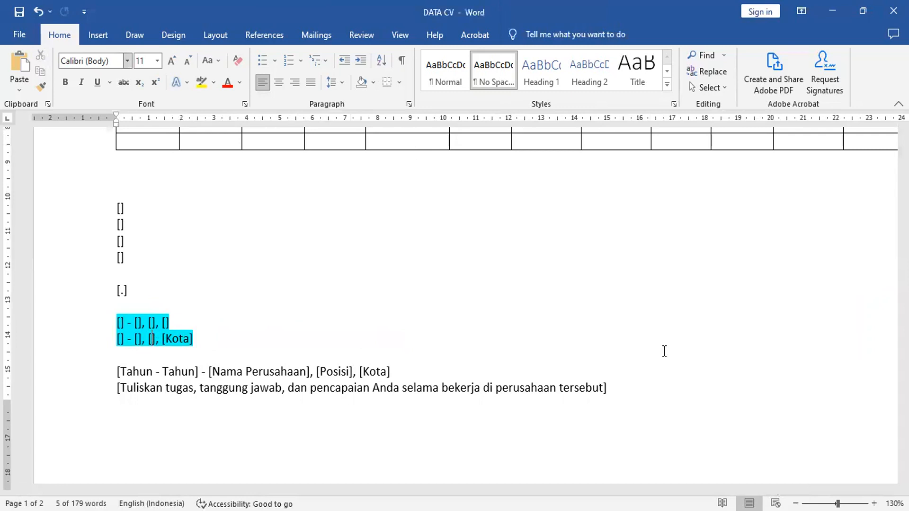
pyautogui.scroll(6, 663, 349)
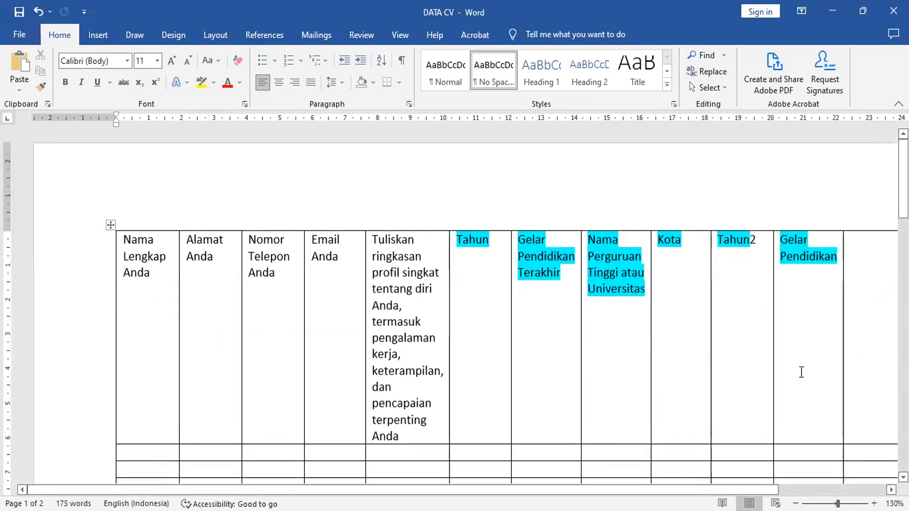
pyautogui.click(871, 259)
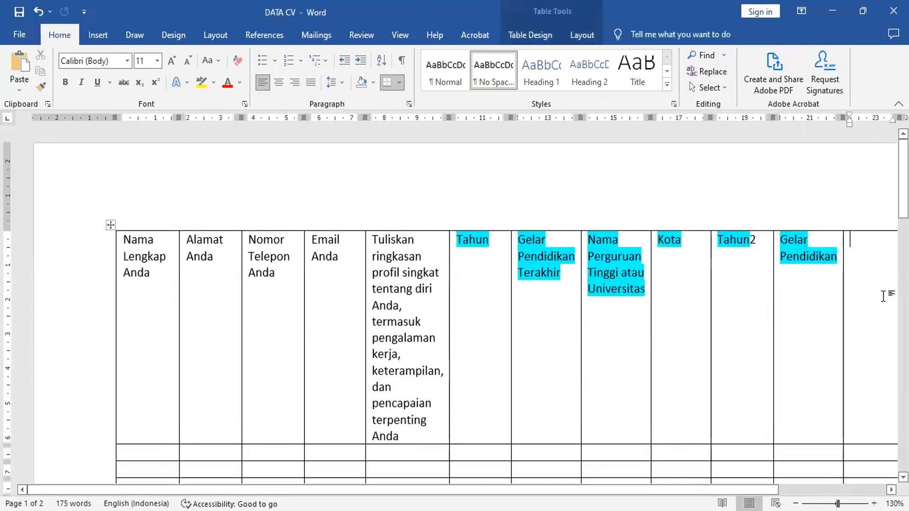
pyautogui.click(22, 53)
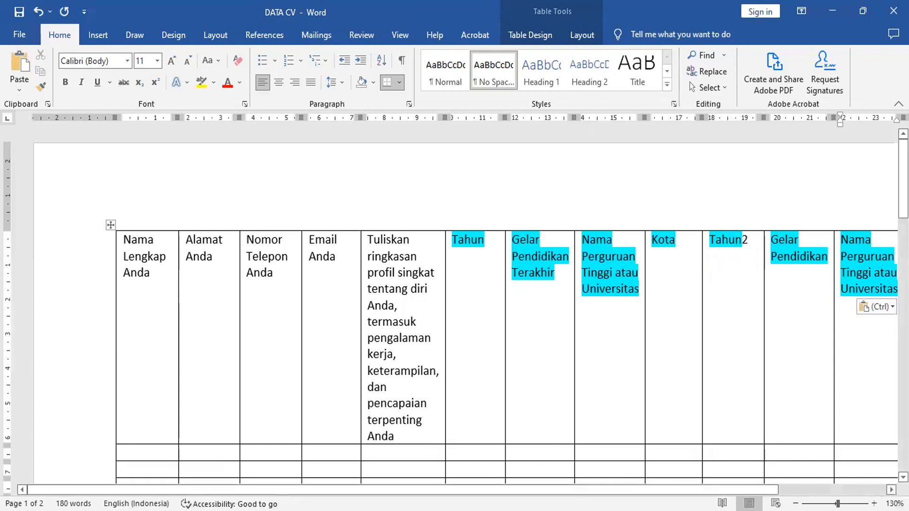
pyautogui.hscroll(5, 625, 238)
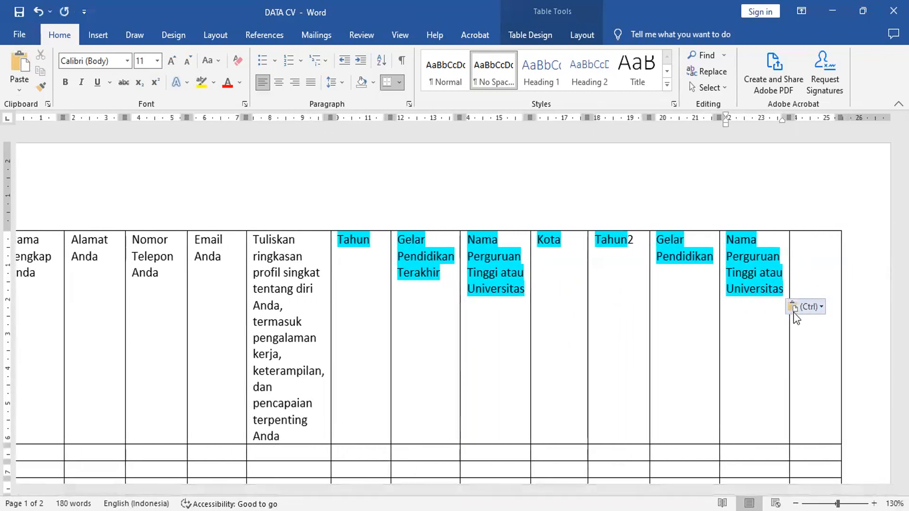
pyautogui.write('2')
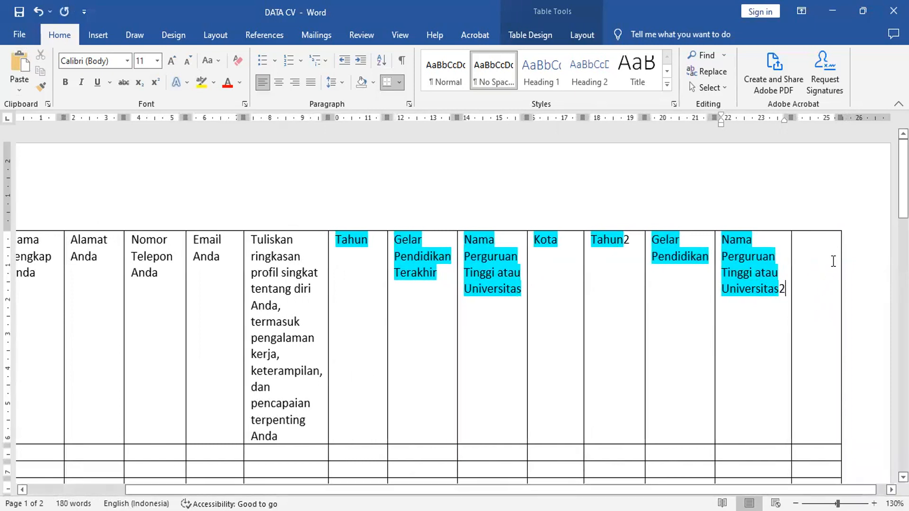
# - Move "Kota" out of the second highlighted line's brackets into the thirteenth header cell and make it read "Kota2"
pyautogui.scroll(-10, 251, 466)
pyautogui.scroll(-2, 250, 466)
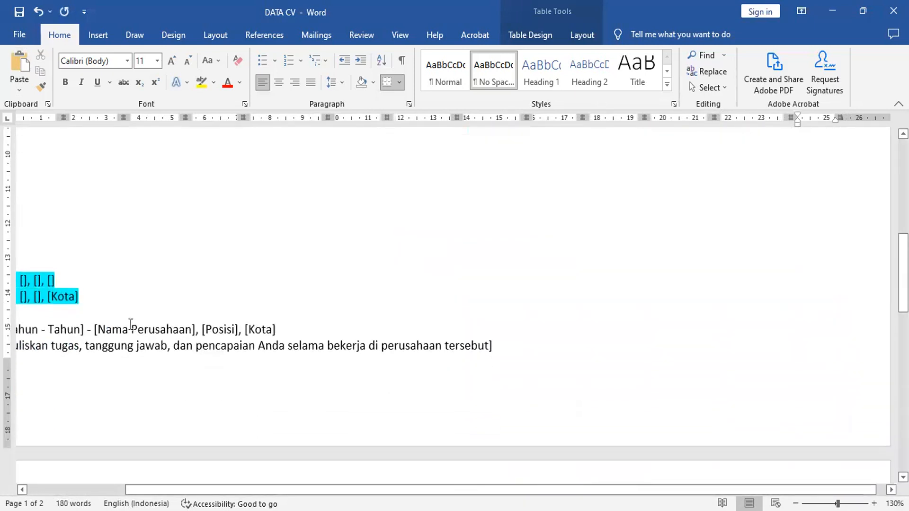
pyautogui.doubleClick(68, 290)
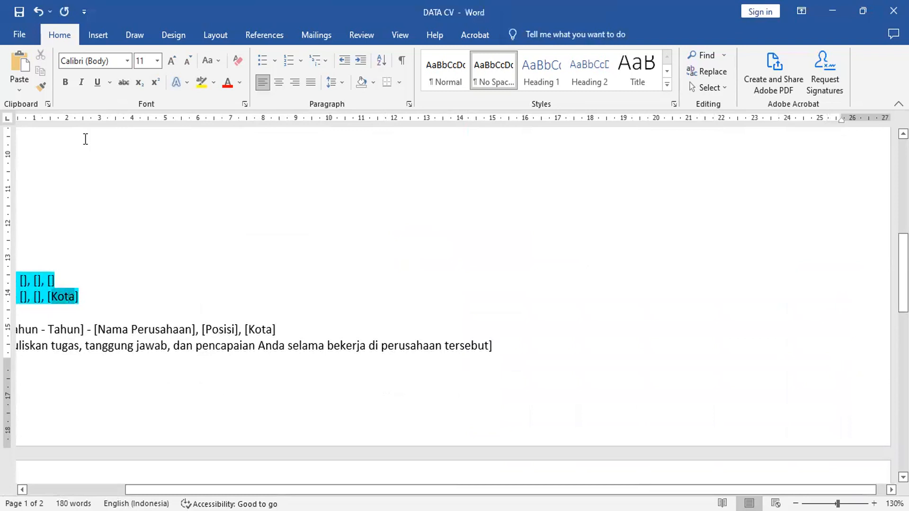
pyautogui.click(43, 53)
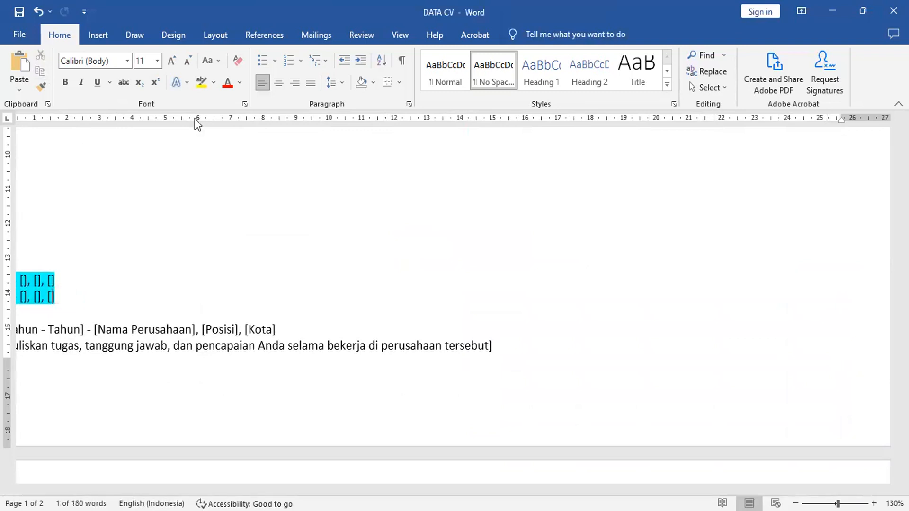
pyautogui.scroll(12, 777, 294)
pyautogui.click(795, 232)
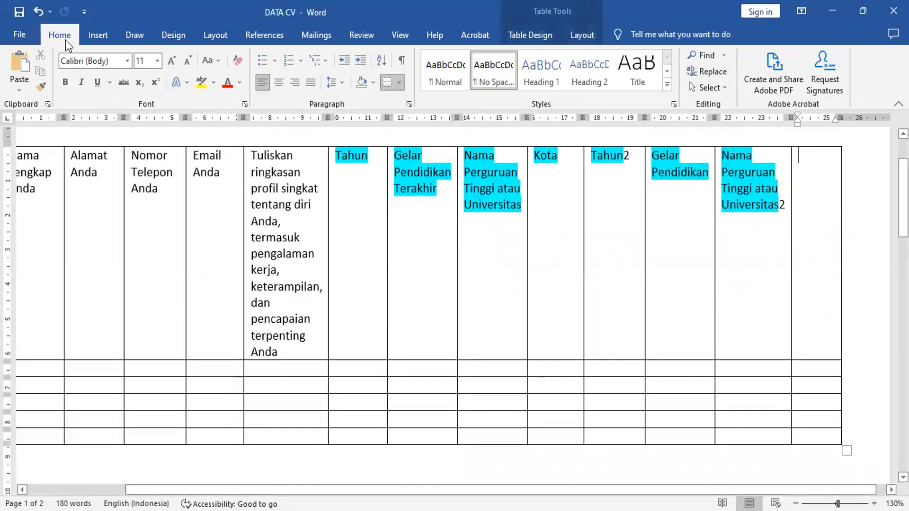
pyautogui.click(16, 54)
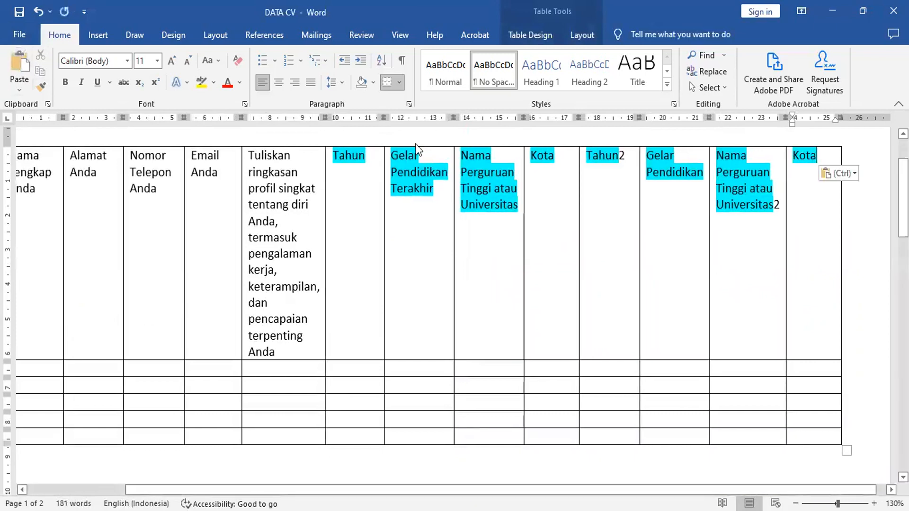
pyautogui.write('2')
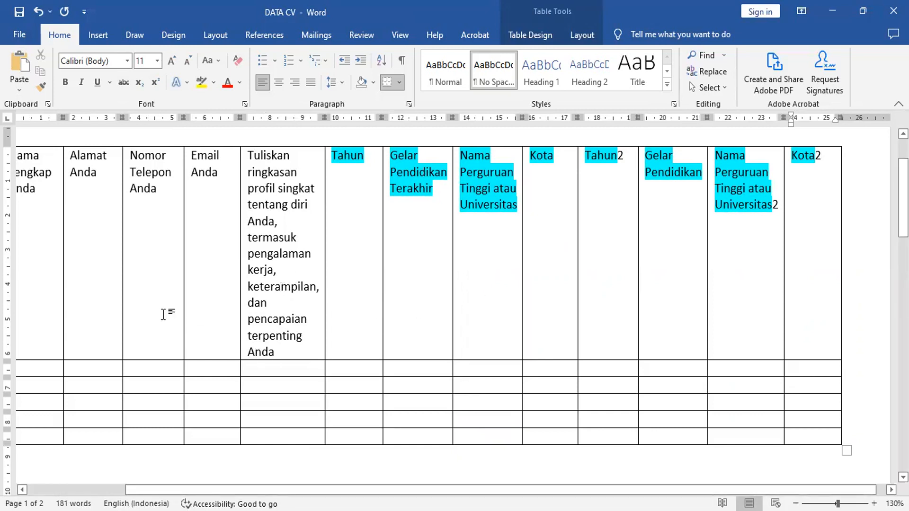
# - Save the DATA CV document with the filled header row
pyautogui.scroll(-4, 168, 316)
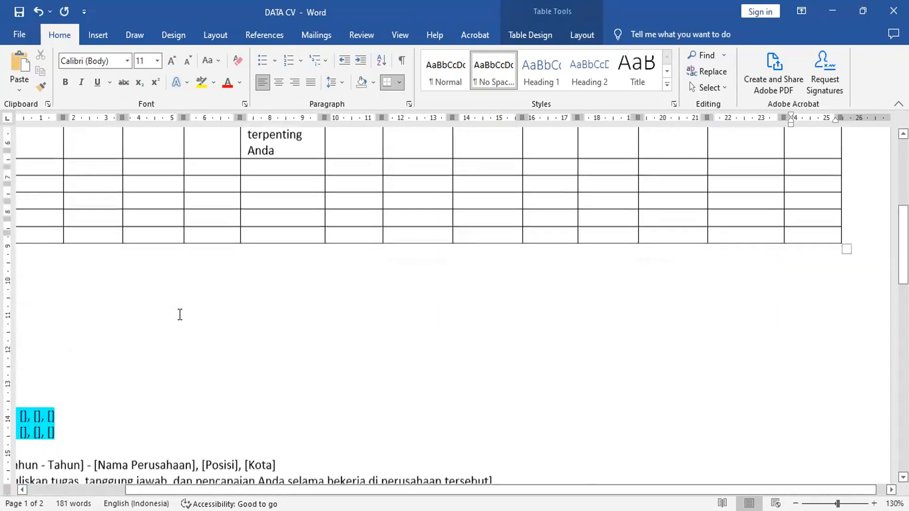
pyautogui.scroll(-3, 180, 314)
pyautogui.scroll(8, 277, 250)
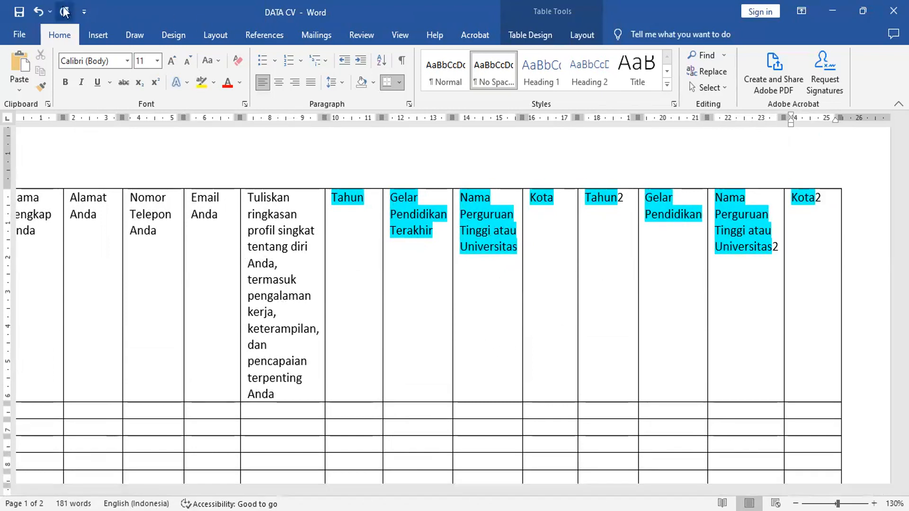
pyautogui.click(21, 13)
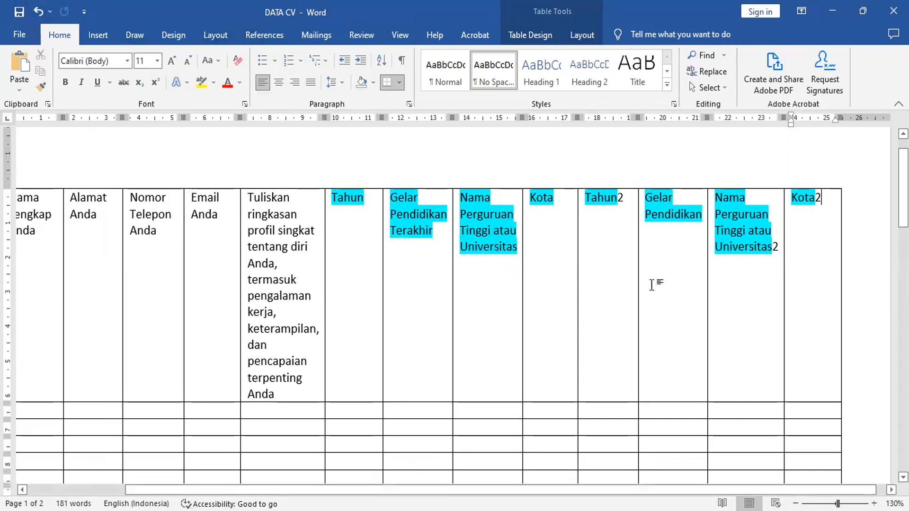
pyautogui.scroll(-10, 304, 377)
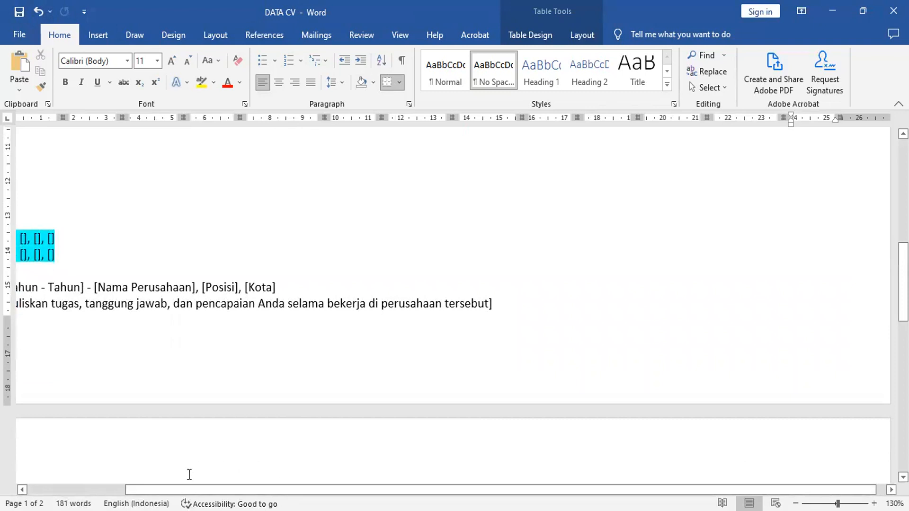
pyautogui.hscroll(-3, 193, 467)
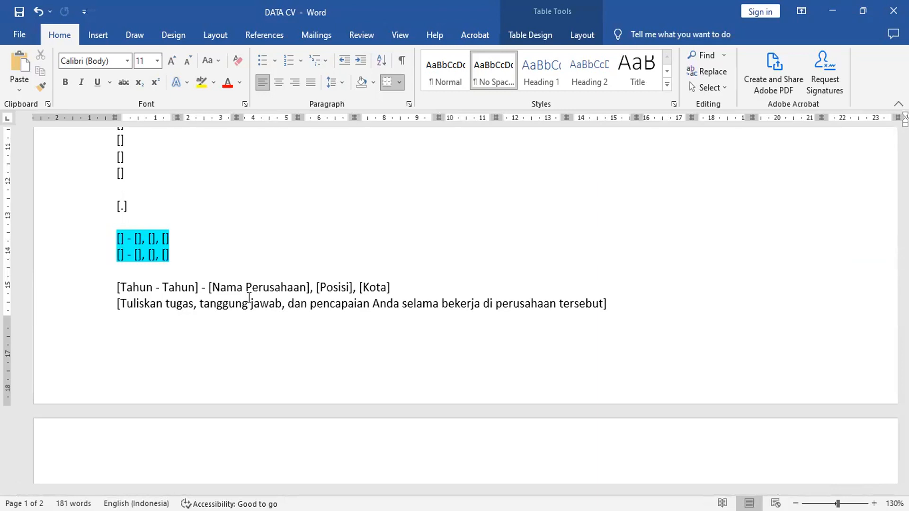
pyautogui.scroll(-6, 251, 294)
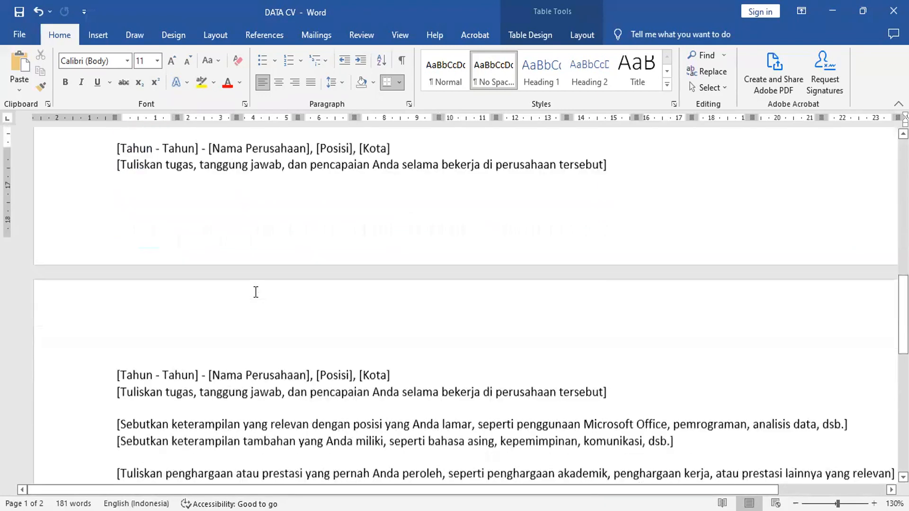
pyautogui.scroll(5, 254, 292)
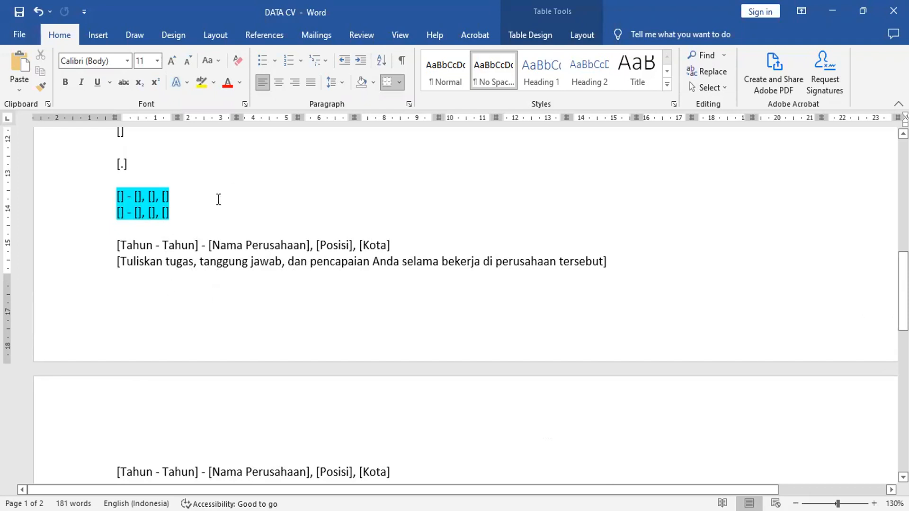
pyautogui.scroll(9, 255, 199)
pyautogui.scroll(5, 255, 199)
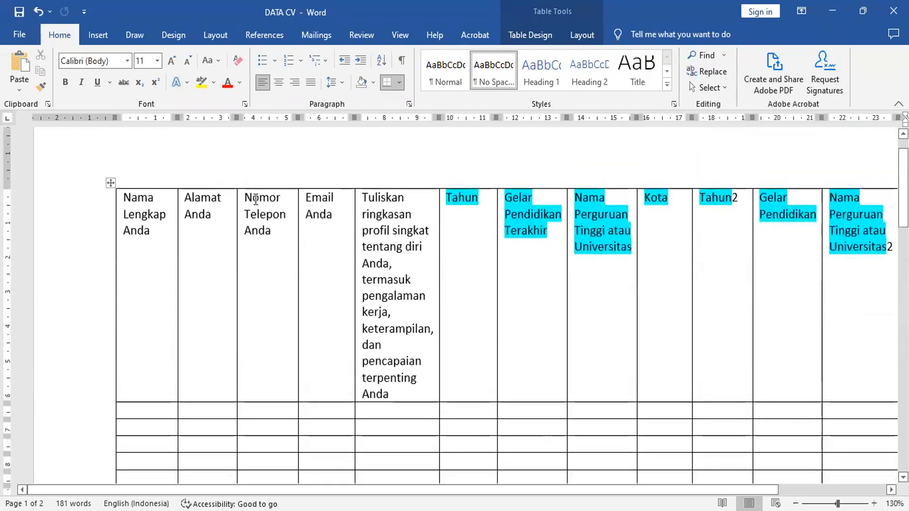